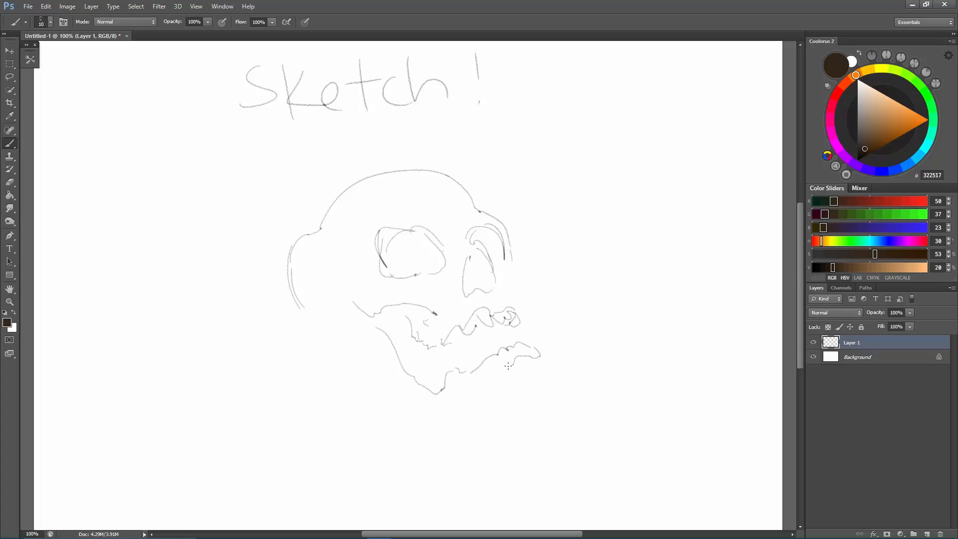
Sketch the skull's protruding chin and the lower edge of its jaw.
mouse_move(542, 351)
mouse_down()
mouse_move(570, 422)
mouse_move(545, 428)
mouse_move(545, 417)
mouse_up()
mouse_move(370, 401)
mouse_down()
mouse_move(419, 457)
mouse_move(461, 429)
mouse_move(524, 416)
mouse_up()
drag(454, 442, 516, 433)
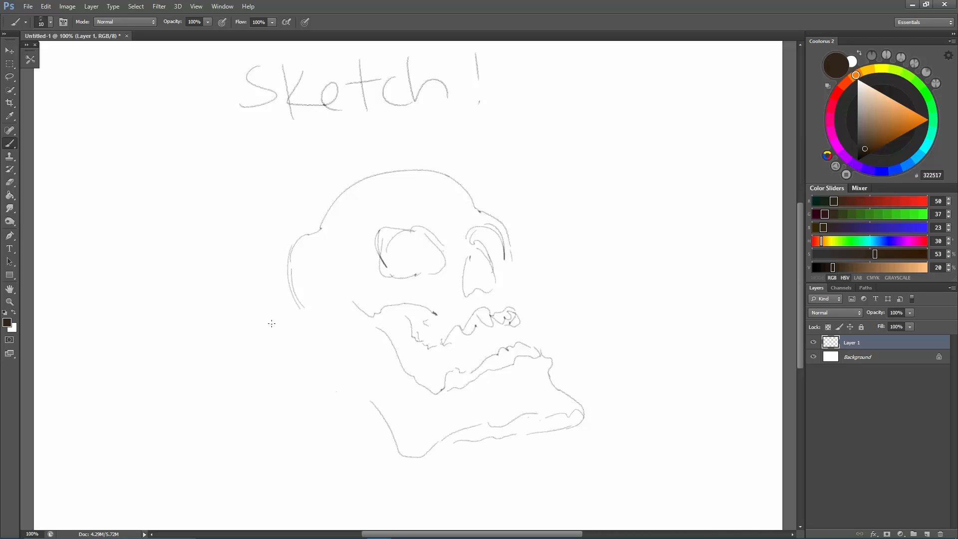
Redraw the back of the skull as a larger curve running from the temple down to the skull's base.
drag(289, 263, 298, 374)
key(ctrl+z)
key(e)
mouse_move(300, 306)
mouse_down()
mouse_move(291, 278)
mouse_move(297, 309)
mouse_up()
key(b)
mouse_move(292, 257)
mouse_down()
mouse_move(287, 386)
mouse_move(355, 414)
mouse_move(358, 401)
mouse_up()
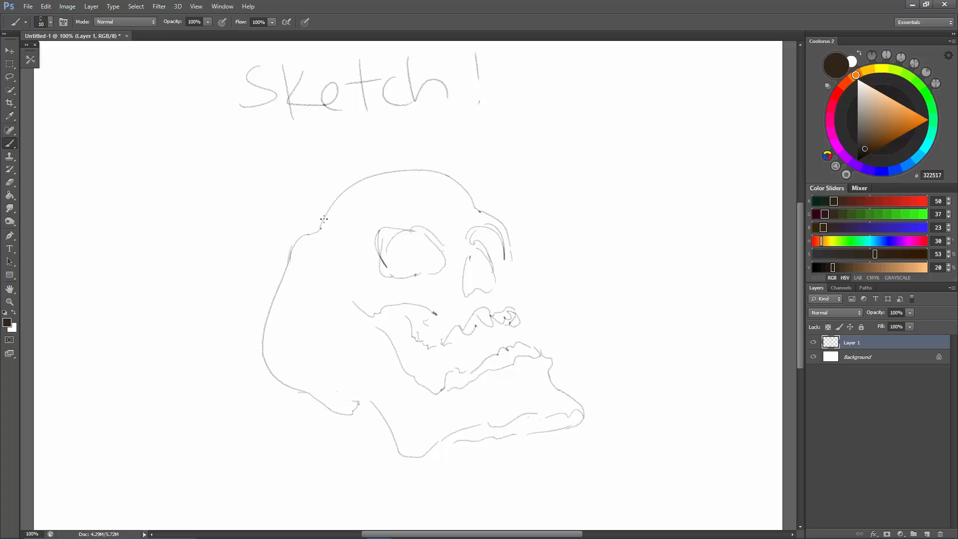
Sketch the edge beside the near eye socket, the far side of the face and the teeth.
drag(358, 235, 355, 289)
mouse_move(517, 263)
mouse_down()
mouse_move(528, 312)
mouse_move(516, 336)
mouse_move(528, 343)
mouse_move(501, 347)
mouse_move(517, 332)
mouse_up()
drag(511, 335, 510, 345)
drag(421, 355, 452, 343)
drag(387, 333, 403, 341)
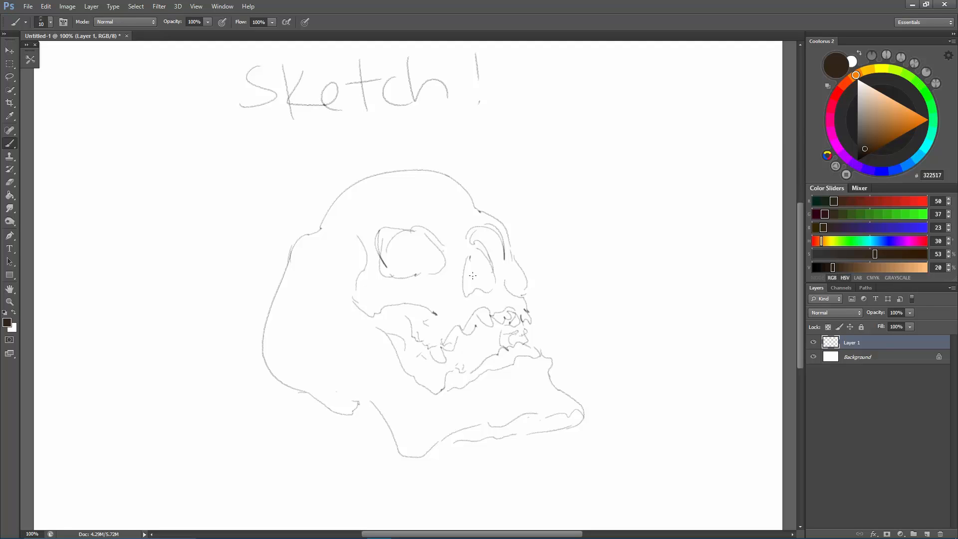
Add detail lines to the nasal cavity, the brow and far cheek, and the underside of the chin.
drag(481, 260, 485, 294)
drag(508, 257, 502, 269)
drag(500, 261, 490, 265)
mouse_move(427, 230)
mouse_down()
mouse_move(462, 247)
mouse_move(477, 239)
mouse_up()
drag(526, 433, 572, 430)
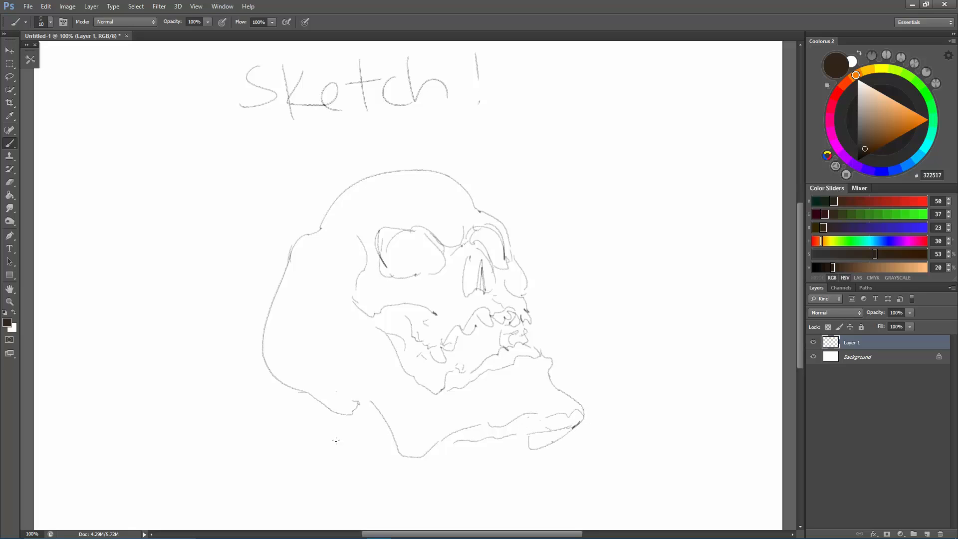
Sketch the back end of the cheekbone, the jaw hinge and the skull's base.
mouse_move(360, 308)
mouse_down()
mouse_move(330, 351)
mouse_move(371, 325)
mouse_up()
drag(340, 358, 376, 334)
drag(350, 409, 367, 402)
drag(348, 414, 384, 420)
Sketch a collar of overlapping leaves from behind the skull's base around beneath the jaw.
mouse_move(321, 415)
mouse_down()
mouse_move(247, 400)
mouse_move(250, 388)
mouse_move(308, 399)
mouse_move(320, 423)
mouse_move(290, 460)
mouse_move(252, 475)
mouse_move(318, 433)
mouse_up()
mouse_move(341, 437)
mouse_down()
mouse_move(338, 483)
mouse_move(358, 465)
mouse_up()
mouse_move(345, 439)
mouse_down()
mouse_move(366, 488)
mouse_move(316, 483)
mouse_up()
drag(310, 462, 304, 501)
mouse_move(333, 428)
mouse_down()
mouse_move(359, 434)
mouse_move(389, 482)
mouse_move(428, 512)
mouse_up()
mouse_move(405, 469)
mouse_down()
mouse_move(493, 492)
mouse_move(444, 499)
mouse_up()
mouse_move(419, 468)
mouse_down()
mouse_move(523, 447)
mouse_move(507, 481)
mouse_move(555, 480)
mouse_up()
mouse_move(553, 486)
mouse_down()
mouse_move(498, 483)
mouse_move(530, 507)
mouse_up()
Complete the leafy collar with long leaves under the chin and smaller leaves along its lower edge.
mouse_move(529, 446)
mouse_down()
mouse_move(525, 461)
mouse_move(559, 459)
mouse_move(536, 431)
mouse_up()
key(ctrl+z)
key(ctrl+z)
mouse_move(497, 449)
mouse_down()
mouse_move(516, 427)
mouse_move(510, 446)
mouse_up()
drag(528, 456, 613, 441)
mouse_move(563, 461)
mouse_down()
mouse_move(530, 477)
mouse_move(598, 479)
mouse_up()
drag(552, 441, 574, 440)
drag(574, 504, 552, 509)
mouse_move(505, 494)
mouse_down()
mouse_move(459, 522)
mouse_move(491, 514)
mouse_up()
drag(465, 512, 419, 512)
drag(387, 484, 355, 519)
mouse_move(369, 519)
mouse_down()
mouse_move(412, 510)
mouse_move(407, 516)
mouse_up()
Sketch a headband of round beads across the forehead, with a large front medallion and feathery leaves at both ends.
mouse_move(452, 175)
mouse_down()
mouse_move(435, 180)
mouse_move(445, 210)
mouse_move(410, 205)
mouse_move(398, 222)
mouse_up()
drag(453, 192, 460, 186)
drag(491, 218, 480, 196)
mouse_move(338, 212)
mouse_down()
mouse_move(365, 219)
mouse_move(384, 198)
mouse_move(345, 235)
mouse_move(330, 206)
mouse_move(319, 254)
mouse_move(342, 255)
mouse_move(361, 239)
mouse_up()
key(ctrl+z)
key(ctrl+z)
key(e)
key(b)
drag(498, 212, 516, 213)
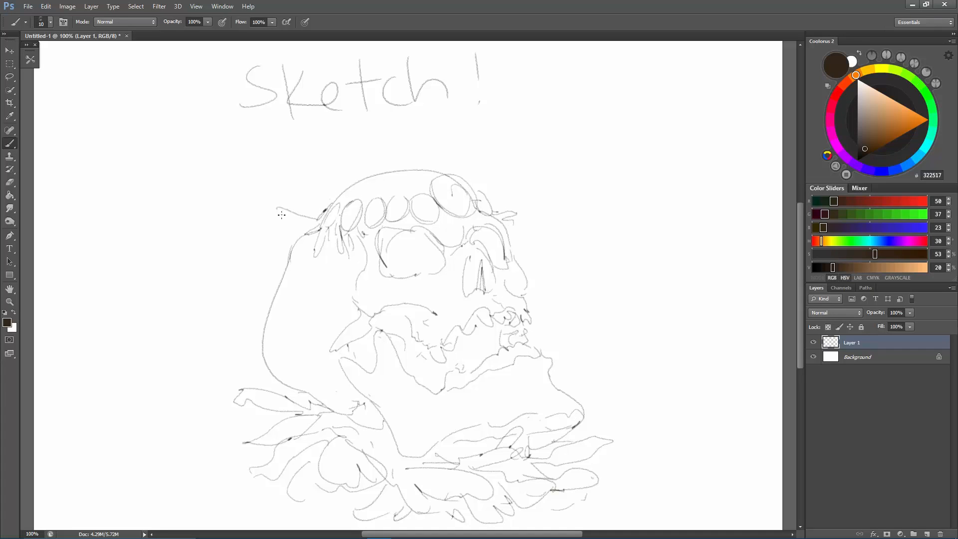
Add leaf tips at the temple, a contour inside the cranium and longer leaves behind the neck.
drag(294, 226, 315, 231)
drag(290, 294, 295, 352)
drag(291, 283, 302, 269)
mouse_move(276, 419)
mouse_down()
mouse_move(247, 451)
mouse_move(262, 486)
mouse_up()
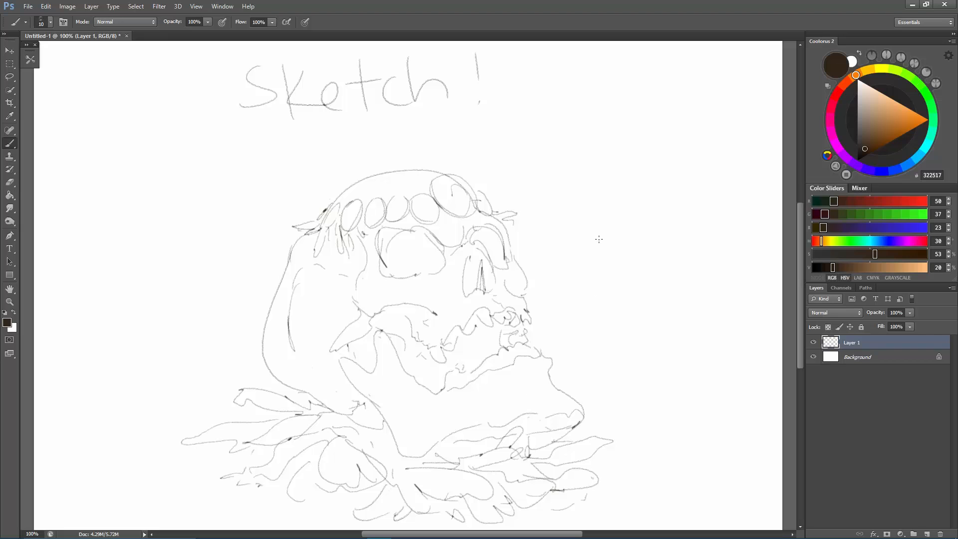
Sketch the curled fingers and knuckles of a raised hand in front of the skull's face.
mouse_move(589, 221)
mouse_down()
mouse_move(555, 242)
mouse_move(652, 273)
mouse_move(648, 341)
mouse_up()
drag(609, 196, 610, 205)
mouse_move(587, 254)
mouse_down()
mouse_move(589, 303)
mouse_move(614, 313)
mouse_up()
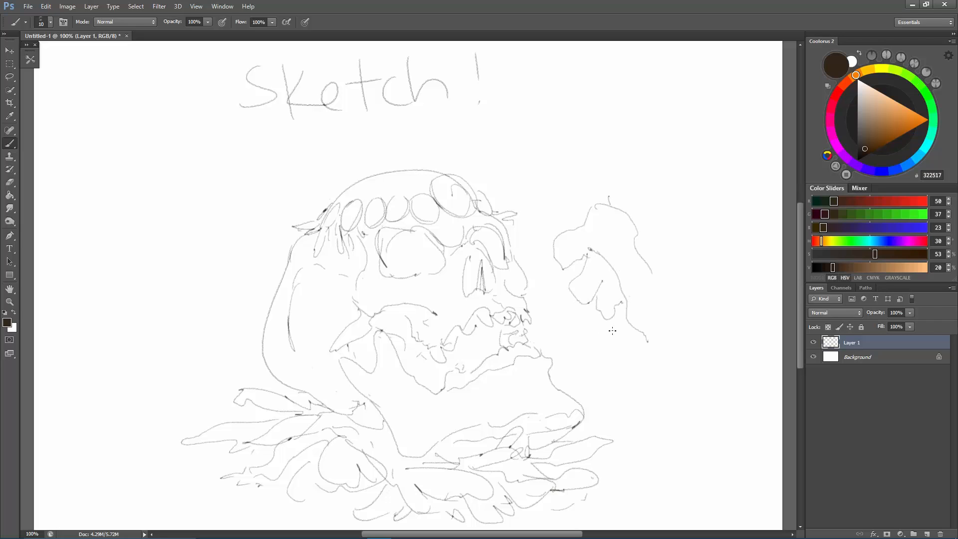
drag(630, 213, 652, 273)
mouse_move(651, 227)
mouse_down()
mouse_move(671, 270)
mouse_move(699, 283)
mouse_up()
Sketch the lower edge of the raised hand and a leafy cuff around its wrist.
mouse_move(682, 245)
mouse_down()
mouse_move(729, 313)
mouse_move(737, 354)
mouse_up()
mouse_move(649, 339)
mouse_down()
mouse_move(647, 367)
mouse_move(704, 372)
mouse_up()
mouse_move(718, 358)
mouse_down()
mouse_move(707, 373)
mouse_move(731, 389)
mouse_move(731, 372)
mouse_up()
mouse_move(763, 367)
mouse_down()
mouse_move(738, 332)
mouse_move(774, 350)
mouse_up()
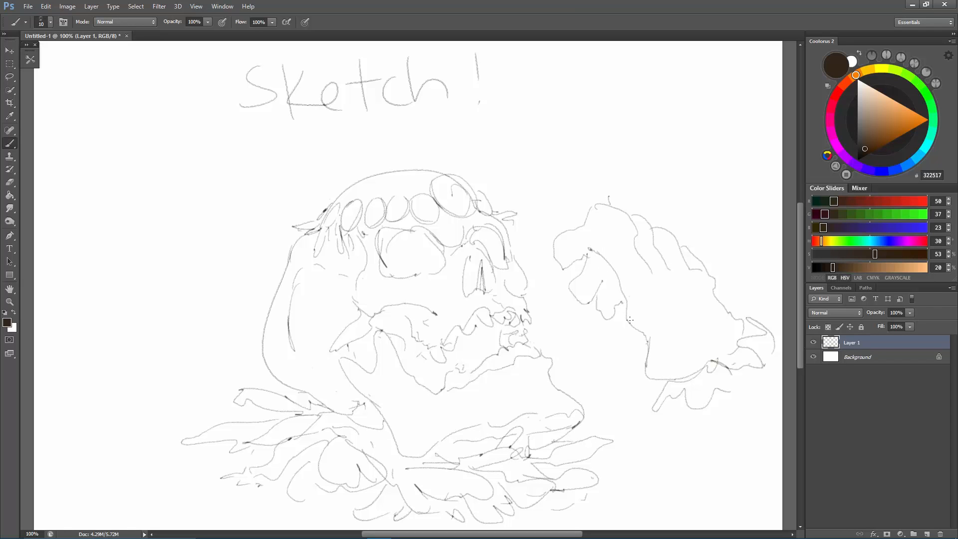
Erase the curled fingers and knuckles above the wrist.
key(e)
mouse_move(586, 205)
mouse_down()
mouse_move(620, 274)
mouse_move(552, 263)
mouse_move(611, 275)
mouse_up()
key(b)
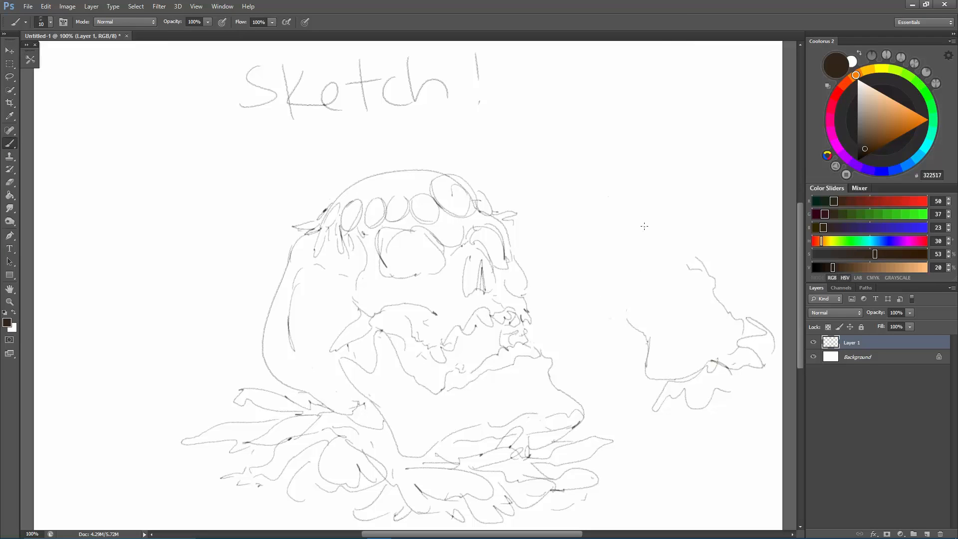
Redraw the raised hand with longer pointed fingers, a thumb and a broad back of the hand above the cuff.
drag(514, 143, 571, 239)
mouse_move(564, 168)
mouse_down()
mouse_move(594, 218)
mouse_move(536, 193)
mouse_up()
key(ctrl+z)
mouse_move(537, 192)
mouse_down()
mouse_move(551, 161)
mouse_move(594, 215)
mouse_up()
mouse_move(554, 167)
mouse_down()
mouse_move(672, 200)
mouse_move(630, 223)
mouse_up()
key(ctrl+z)
mouse_move(670, 199)
mouse_down()
mouse_move(697, 229)
mouse_move(698, 259)
mouse_up()
drag(569, 240, 597, 295)
mouse_move(544, 292)
mouse_down()
mouse_move(635, 333)
mouse_move(647, 325)
mouse_up()
drag(663, 285, 680, 279)
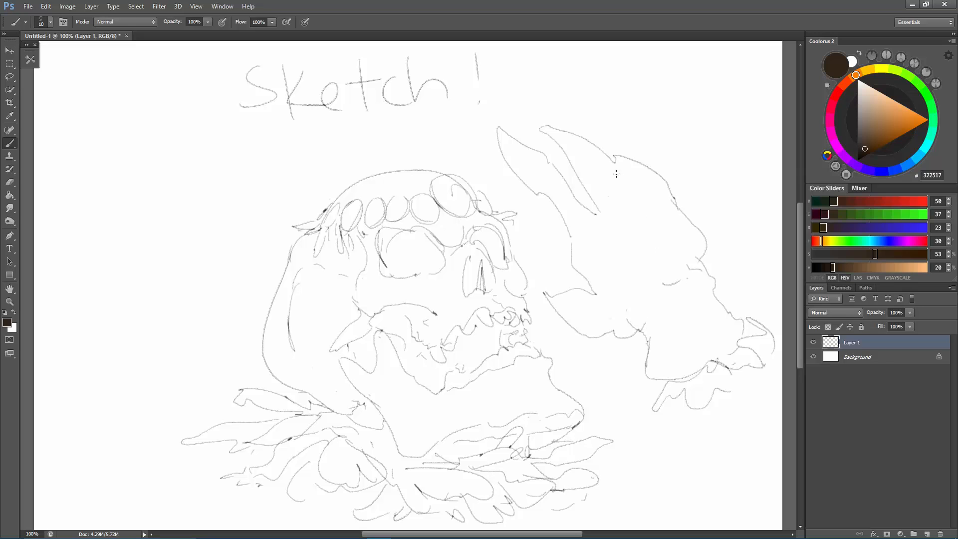
Add a folded finger, knuckle contours and wrist creases to the raised hand.
mouse_move(647, 209)
mouse_down()
mouse_move(674, 232)
mouse_move(691, 215)
mouse_up()
key(ctrl+alt+z)
key(ctrl+alt+z)
mouse_move(679, 210)
mouse_down()
mouse_move(628, 194)
mouse_move(656, 230)
mouse_up()
drag(641, 187, 662, 200)
drag(682, 216, 704, 275)
drag(666, 336, 711, 358)
Extend the leafy cuff and sketch long draped folds hanging below the wrist.
mouse_move(657, 379)
mouse_down()
mouse_move(633, 411)
mouse_move(678, 417)
mouse_up()
drag(672, 424, 643, 529)
drag(711, 406, 709, 528)
drag(724, 403, 736, 523)
drag(742, 419, 769, 448)
drag(776, 455, 772, 469)
Sketch the figure's sloping shoulder lines on both sides of the leafy collar.
drag(244, 451, 114, 516)
drag(110, 516, 121, 517)
drag(599, 449, 645, 484)
drag(643, 477, 651, 485)
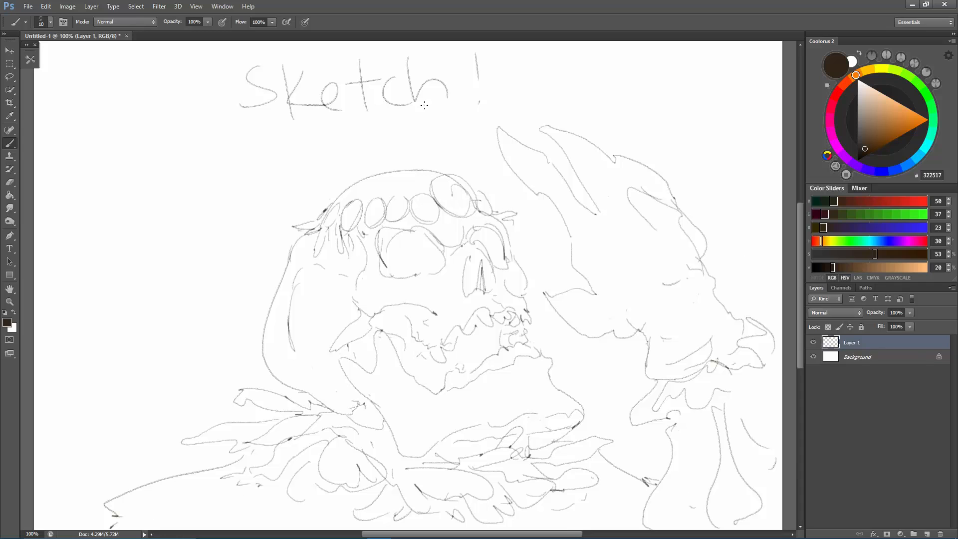
Fade the Layer 1 sketch to a faint guide and add a new layer above it.
drag(879, 317, 875, 317)
click(927, 534)
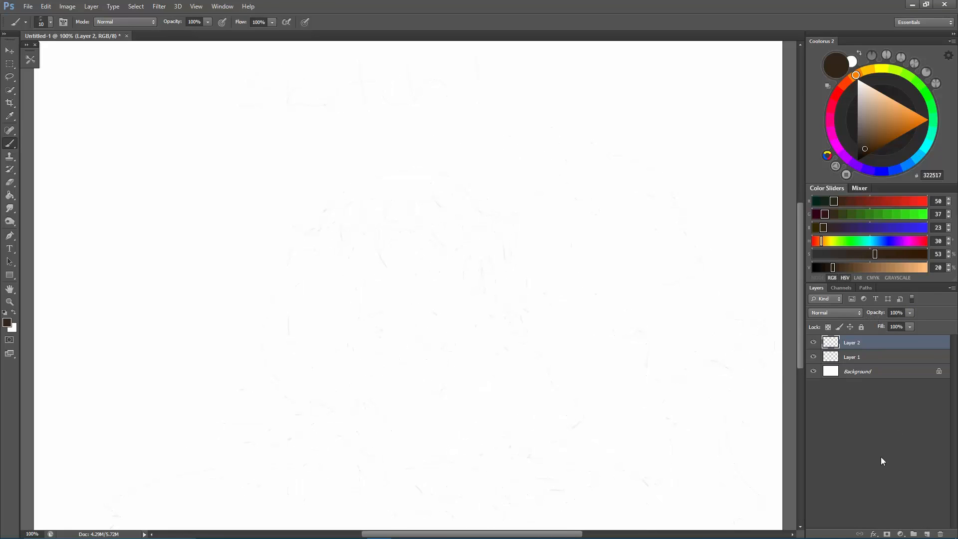
key(ctrl+plus)
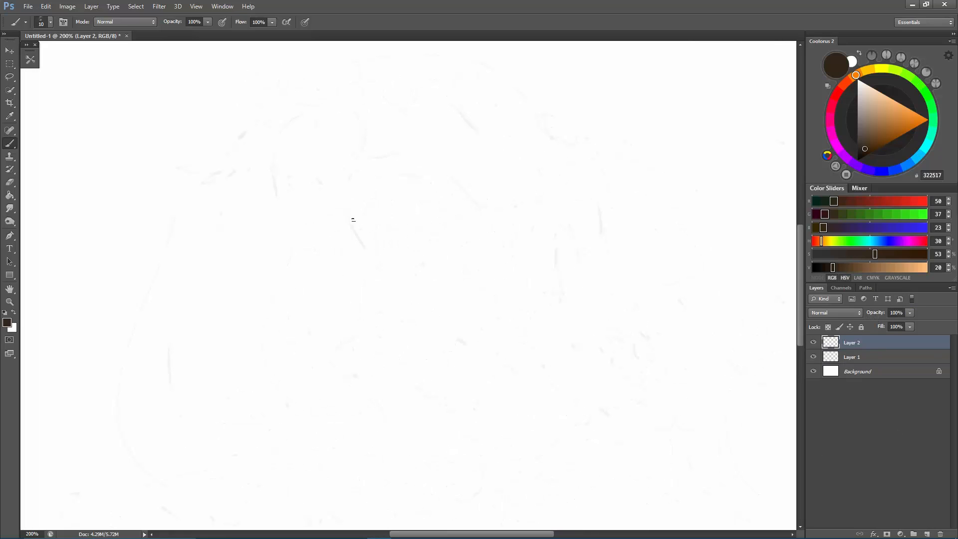
mouse_move(349, 203)
mouse_down()
mouse_move(383, 276)
mouse_move(399, 230)
mouse_move(461, 244)
mouse_move(441, 269)
mouse_move(412, 274)
mouse_up()
key(ctrl+z)
key(ctrl+minus)
key(ctrl+z)
key(ctrl+z)
key(ctrl+z)
key(ctrl+z)
Trace the near eye socket with a clean outline and an inner rim on the new layer.
mouse_move(376, 245)
mouse_down()
mouse_move(390, 273)
mouse_move(417, 273)
mouse_up()
key(ctrl+z)
key(ctrl+z)
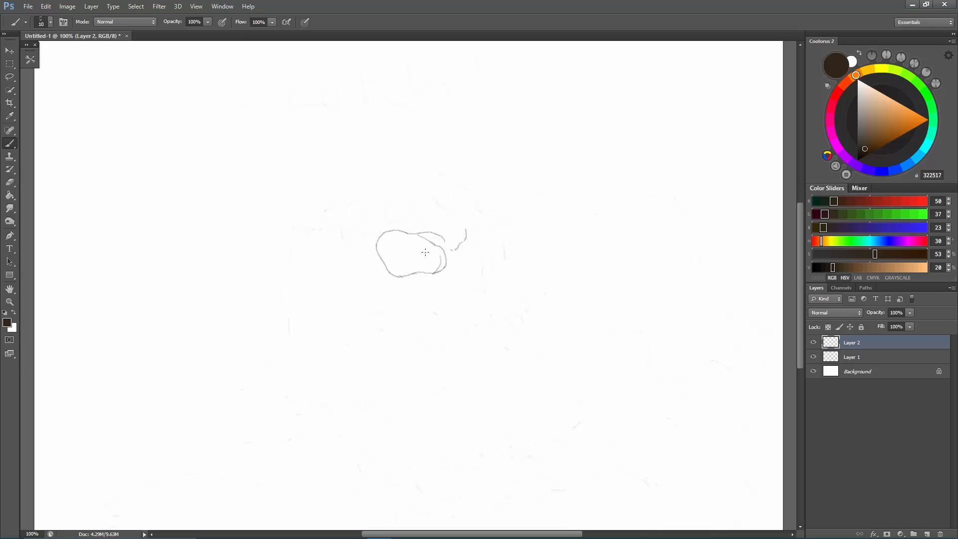
key(ctrl+z)
mouse_move(378, 245)
mouse_down()
mouse_move(383, 263)
mouse_move(411, 274)
mouse_move(441, 260)
mouse_up()
drag(409, 232, 440, 256)
Trace the bone edge behind the near eye socket and outline the nasal cavity.
key(e)
key(b)
mouse_move(367, 263)
mouse_down()
mouse_move(368, 248)
mouse_move(364, 257)
mouse_up()
mouse_move(471, 244)
mouse_down()
mouse_move(495, 271)
mouse_move(471, 254)
mouse_move(469, 297)
mouse_move(496, 291)
mouse_move(469, 294)
mouse_move(478, 256)
mouse_up()
key(ctrl+z)
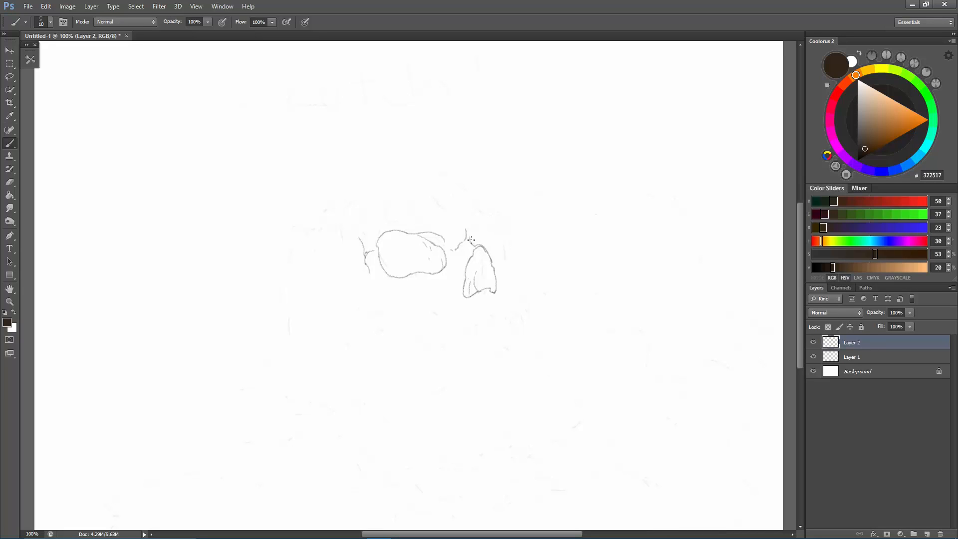
Trace the far eye socket, the brow edge and the far cheek down to the upper jaw.
mouse_move(471, 242)
mouse_down()
mouse_move(491, 228)
mouse_move(504, 241)
mouse_move(506, 229)
mouse_move(514, 255)
mouse_up()
mouse_move(480, 211)
mouse_down()
mouse_move(504, 230)
mouse_move(528, 284)
mouse_move(519, 298)
mouse_up()
key(ctrl+z)
mouse_move(504, 281)
mouse_down()
mouse_move(530, 314)
mouse_move(479, 312)
mouse_move(526, 303)
mouse_move(530, 315)
mouse_up()
key(ctrl+z)
key(ctrl+z)
Draw the upper gum line and outline the individual front teeth along it.
drag(461, 329, 471, 313)
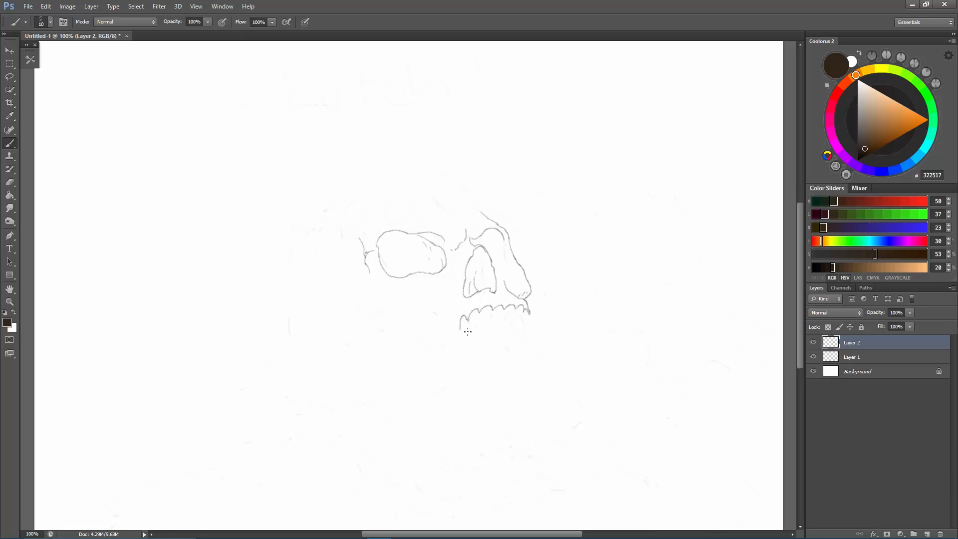
drag(478, 320, 475, 322)
mouse_move(473, 320)
mouse_down()
mouse_move(466, 338)
mouse_move(482, 317)
mouse_move(471, 318)
mouse_move(478, 331)
mouse_move(486, 322)
mouse_move(478, 314)
mouse_move(483, 329)
mouse_move(470, 318)
mouse_move(487, 315)
mouse_move(487, 326)
mouse_move(494, 310)
mouse_move(504, 319)
mouse_move(503, 307)
mouse_move(504, 321)
mouse_move(524, 319)
mouse_up()
key(ctrl+z)
key(ctrl+z)
mouse_move(465, 327)
mouse_down()
mouse_move(441, 347)
mouse_move(450, 348)
mouse_up()
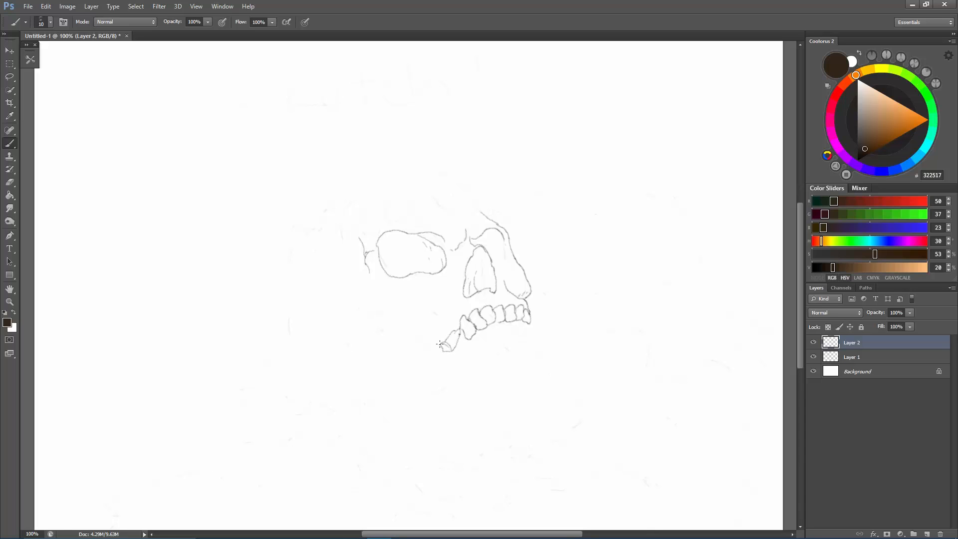
Outline the upper molars at the back of the tooth row.
mouse_move(426, 351)
mouse_down()
mouse_move(444, 361)
mouse_move(437, 350)
mouse_move(457, 349)
mouse_move(451, 340)
mouse_move(429, 361)
mouse_move(451, 345)
mouse_up()
key(e)
key(b)
key(e)
key(b)
Trace the cheekbone's lower edge and the upper jaw bone behind the molars.
mouse_move(378, 320)
mouse_down()
mouse_move(418, 309)
mouse_move(399, 310)
mouse_move(422, 311)
mouse_move(434, 340)
mouse_move(417, 357)
mouse_move(425, 356)
mouse_up()
key(ctrl+z)
drag(410, 311, 414, 344)
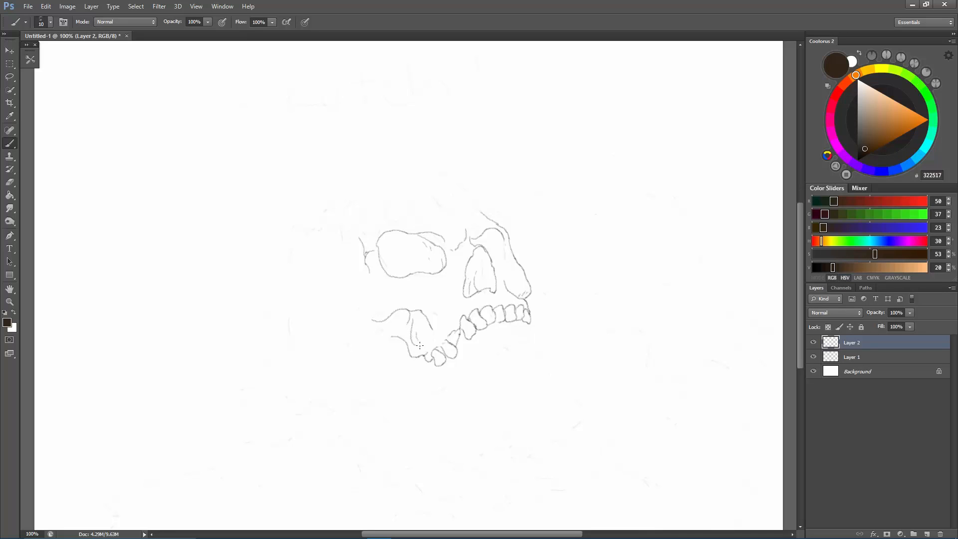
Add contour and hatching lines to the upper jaw, the far cheek, the near eye socket and the cheekbone.
mouse_move(436, 345)
mouse_down()
mouse_move(461, 313)
mouse_move(493, 298)
mouse_up()
drag(438, 287, 445, 294)
mouse_move(506, 280)
mouse_down()
mouse_move(504, 234)
mouse_move(491, 242)
mouse_move(495, 263)
mouse_up()
mouse_move(388, 233)
mouse_down()
mouse_move(389, 260)
mouse_move(394, 248)
mouse_up()
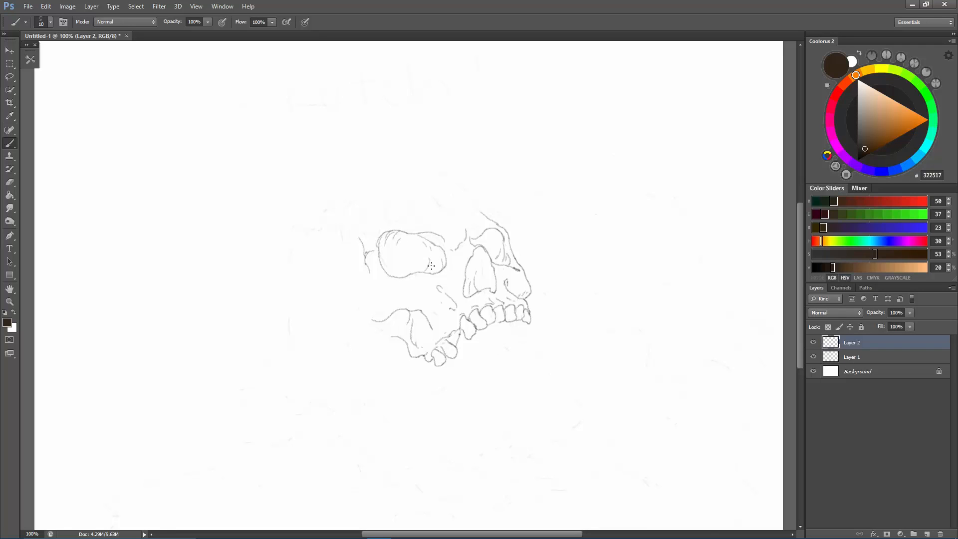
key(ctrl+z)
drag(404, 286, 418, 279)
drag(437, 286, 439, 290)
Trace the cheekbone arch back to its pointed end and draw the rounded contour on the side of the cranium.
mouse_move(363, 327)
mouse_down()
mouse_move(349, 340)
mouse_move(381, 287)
mouse_move(370, 271)
mouse_move(377, 295)
mouse_move(363, 286)
mouse_move(377, 296)
mouse_up()
key(ctrl+z)
key(e)
key(b)
key(ctrl+z)
mouse_move(294, 283)
mouse_down()
mouse_move(288, 344)
mouse_move(300, 358)
mouse_up()
drag(294, 281, 332, 269)
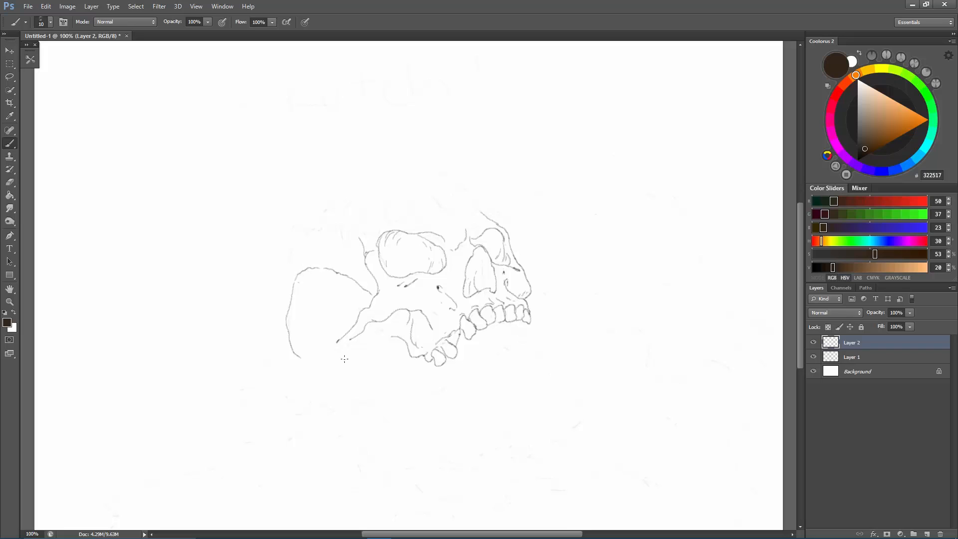
drag(339, 344, 329, 352)
Trace the lower jaw from its hinge to the chin and add tooth-socket ridges along its upper edge.
mouse_move(342, 360)
mouse_down()
mouse_move(386, 366)
mouse_move(383, 333)
mouse_move(402, 340)
mouse_move(388, 343)
mouse_move(415, 378)
mouse_move(443, 391)
mouse_move(523, 351)
mouse_move(546, 355)
mouse_move(556, 385)
mouse_move(586, 414)
mouse_move(554, 439)
mouse_move(553, 425)
mouse_move(568, 428)
mouse_move(556, 413)
mouse_move(585, 417)
mouse_up()
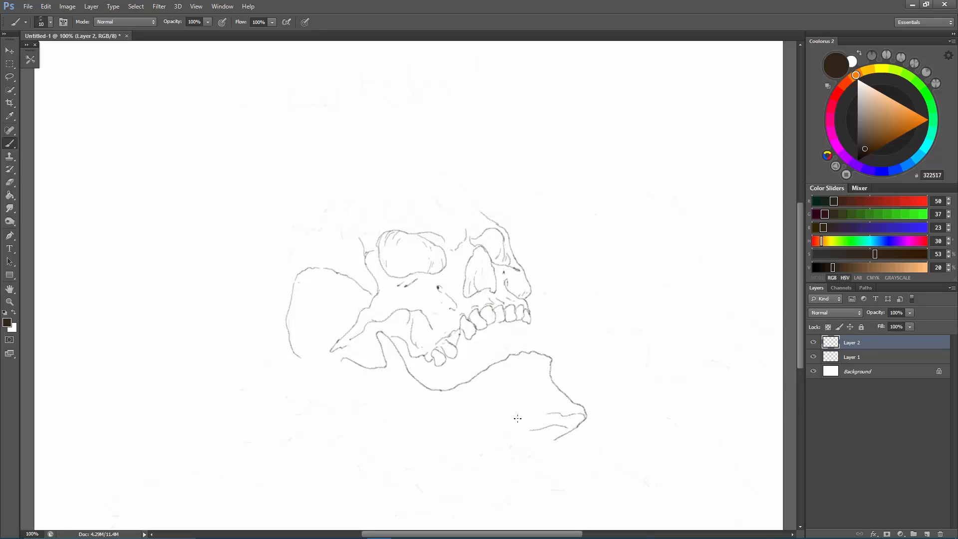
drag(474, 427, 549, 413)
mouse_move(513, 362)
mouse_down()
mouse_move(528, 367)
mouse_move(534, 356)
mouse_move(549, 367)
mouse_move(498, 373)
mouse_up()
mouse_move(550, 413)
mouse_down()
mouse_move(555, 422)
mouse_move(523, 425)
mouse_up()
drag(443, 391, 475, 380)
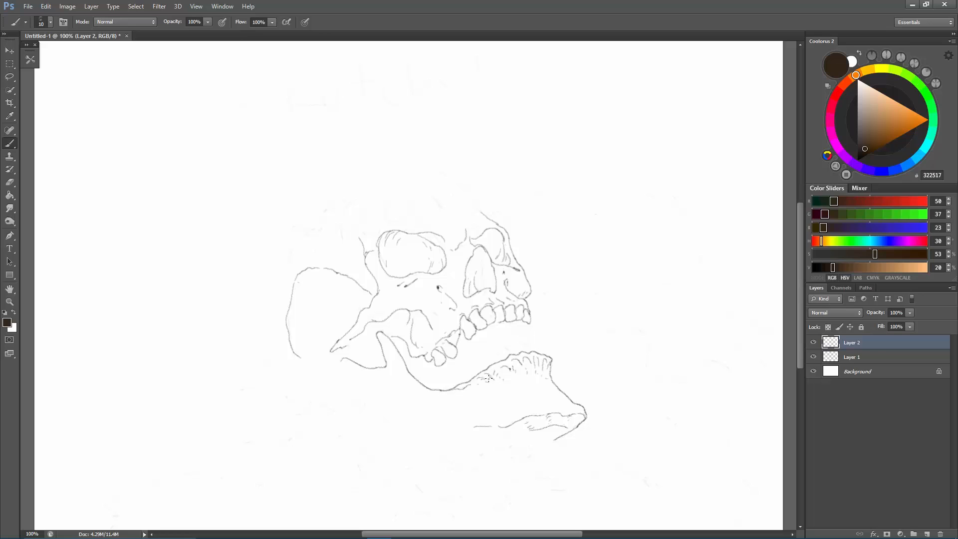
Clean up and redraw the line work around the upper back molars.
key(e)
key(b)
drag(449, 346, 461, 333)
key(e)
key(b)
Trace the lower jaw's rear edge from the hinge down around its angle and along the underside towards the chin.
mouse_move(341, 359)
mouse_down()
mouse_move(364, 397)
mouse_move(391, 411)
mouse_up()
key(ctrl+z)
drag(341, 359, 391, 411)
key(ctrl+z)
mouse_move(341, 358)
mouse_down()
mouse_move(365, 396)
mouse_move(400, 420)
mouse_move(400, 456)
mouse_move(425, 455)
mouse_move(473, 424)
mouse_move(482, 435)
mouse_move(527, 431)
mouse_up()
key(e)
key(b)
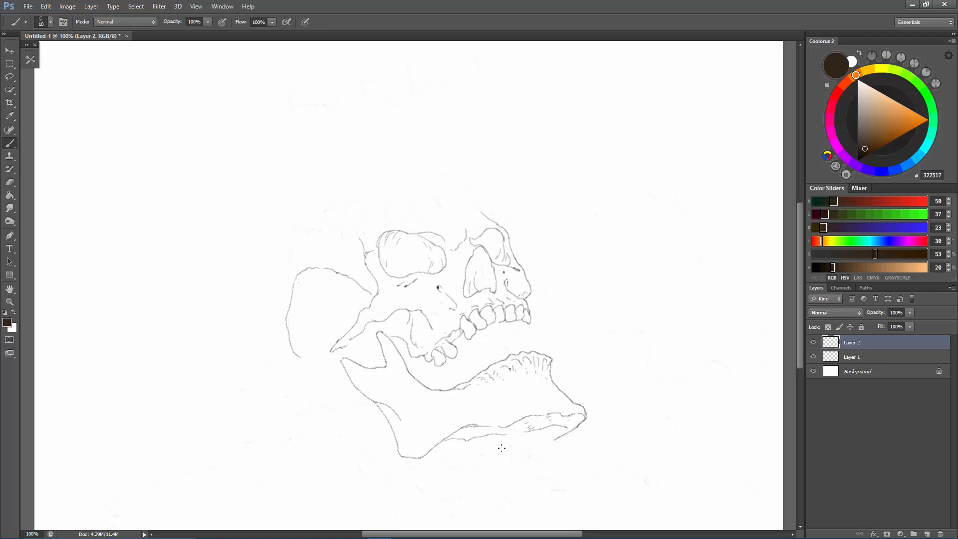
Add the inner contour lines beneath the chin and a short line below the jaw angle.
drag(500, 448, 528, 422)
key(ctrl+z)
mouse_move(499, 451)
mouse_down()
mouse_move(530, 424)
mouse_move(511, 446)
mouse_move(520, 433)
mouse_up()
drag(433, 451, 450, 458)
mouse_move(552, 442)
mouse_down()
mouse_move(537, 437)
mouse_move(546, 444)
mouse_up()
Trace the base and back of the cranium and carry its outline over the crown towards the forehead.
mouse_move(300, 357)
mouse_down()
mouse_move(331, 391)
mouse_move(354, 397)
mouse_up()
mouse_move(285, 276)
mouse_down()
mouse_move(267, 318)
mouse_move(269, 369)
mouse_move(330, 408)
mouse_up()
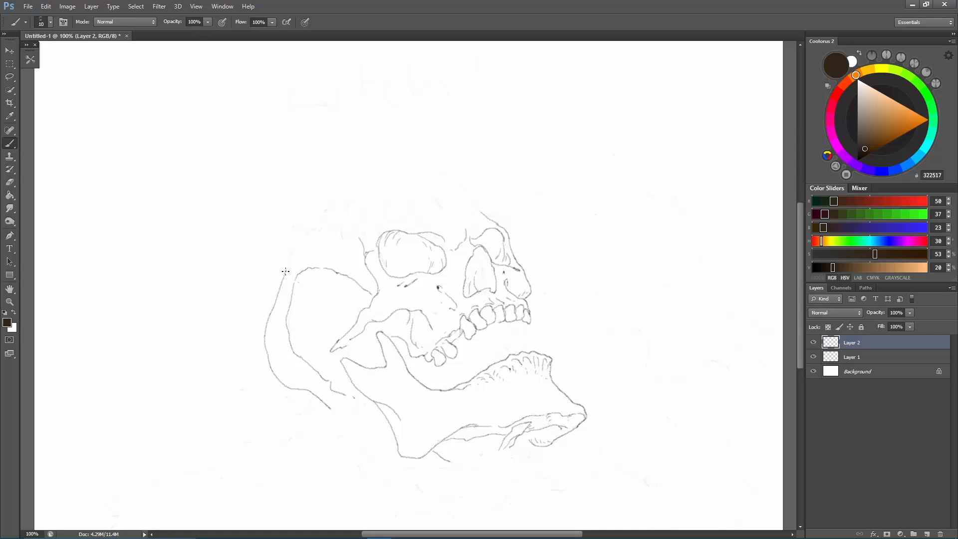
drag(286, 272, 306, 233)
key(ctrl+z)
mouse_move(286, 272)
mouse_down()
mouse_move(304, 233)
mouse_move(354, 184)
mouse_move(444, 171)
mouse_up()
mouse_move(483, 456)
mouse_down()
mouse_move(474, 423)
mouse_move(477, 456)
mouse_move(479, 442)
mouse_up()
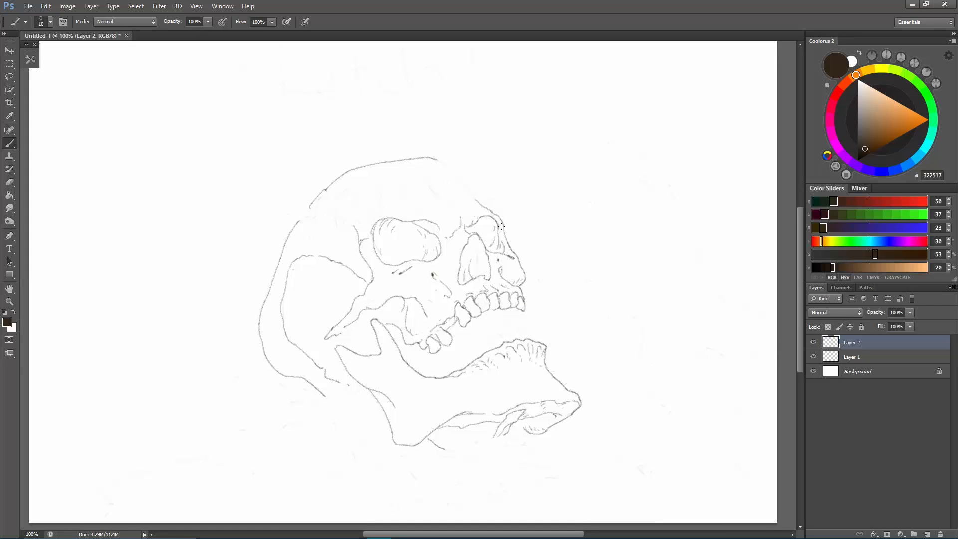
Hatch the temple hollow and the cranium above it, and touch up the brow edge of the far eye socket.
drag(495, 218, 501, 233)
mouse_move(294, 267)
mouse_down()
mouse_move(321, 272)
mouse_move(287, 293)
mouse_move(312, 294)
mouse_move(287, 310)
mouse_move(293, 322)
mouse_move(293, 306)
mouse_move(306, 314)
mouse_move(288, 306)
mouse_move(290, 325)
mouse_move(317, 333)
mouse_move(315, 342)
mouse_move(342, 316)
mouse_move(347, 312)
mouse_up()
key(e)
drag(301, 270, 317, 272)
key(b)
drag(366, 281, 369, 285)
mouse_move(315, 239)
mouse_down()
mouse_move(331, 246)
mouse_move(353, 236)
mouse_up()
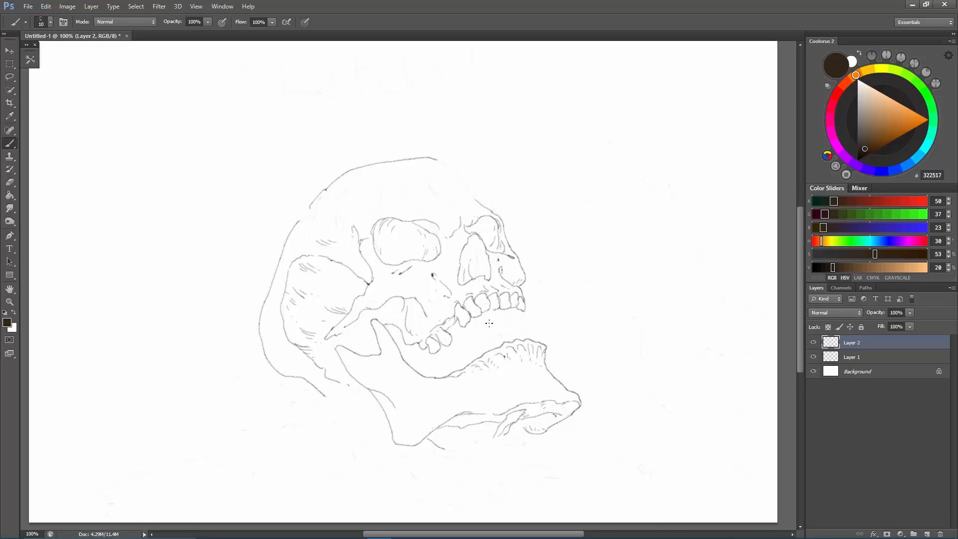
Draw the lower row of teeth along the jaw and the front teeth between the two jaws.
mouse_move(521, 318)
mouse_down()
mouse_move(522, 333)
mouse_move(509, 331)
mouse_move(512, 340)
mouse_move(504, 332)
mouse_move(541, 342)
mouse_move(497, 332)
mouse_move(502, 344)
mouse_up()
key(ctrl+z)
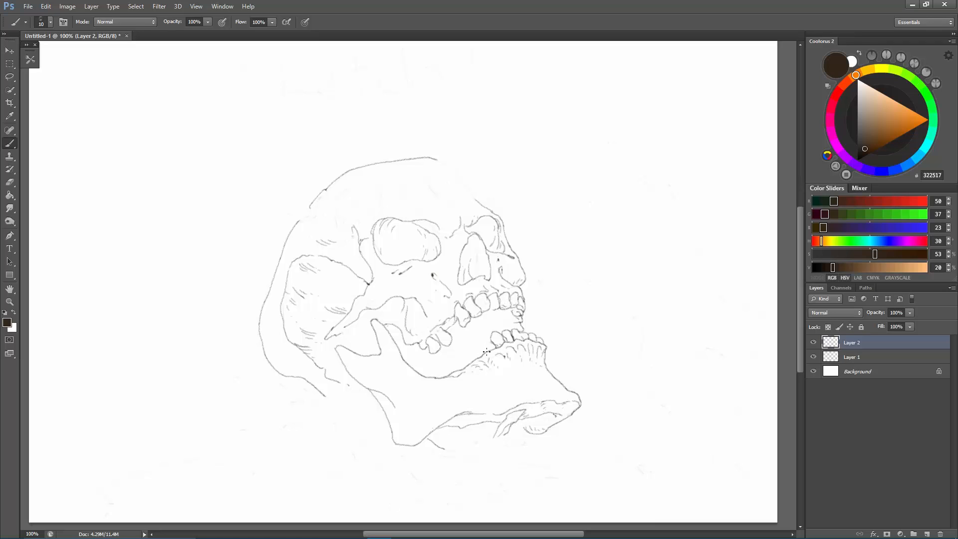
mouse_move(485, 352)
mouse_down()
mouse_move(470, 352)
mouse_move(488, 346)
mouse_up()
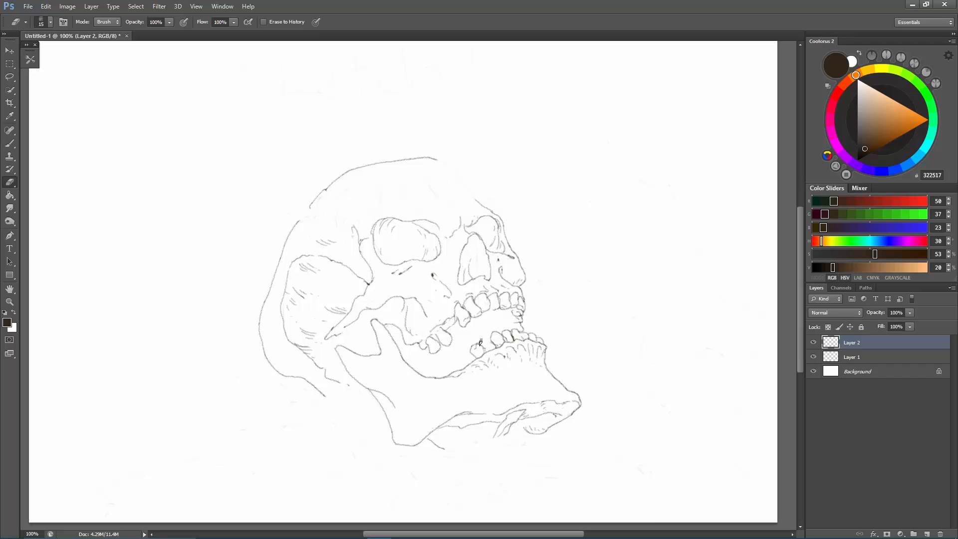
mouse_move(477, 345)
mouse_down()
mouse_move(484, 350)
mouse_move(451, 371)
mouse_up()
key(e)
key(b)
mouse_move(503, 319)
mouse_down()
mouse_move(497, 316)
mouse_move(515, 330)
mouse_up()
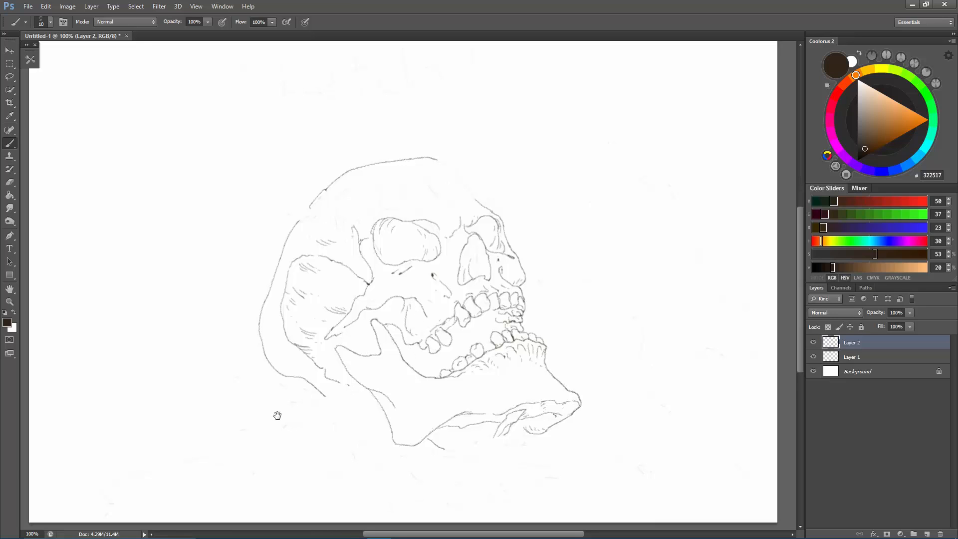
Outline the two upper pointed leaves extending behind the base of the skull, with their midribs.
scroll(276, 415, down, 2)
drag(224, 343, 291, 350)
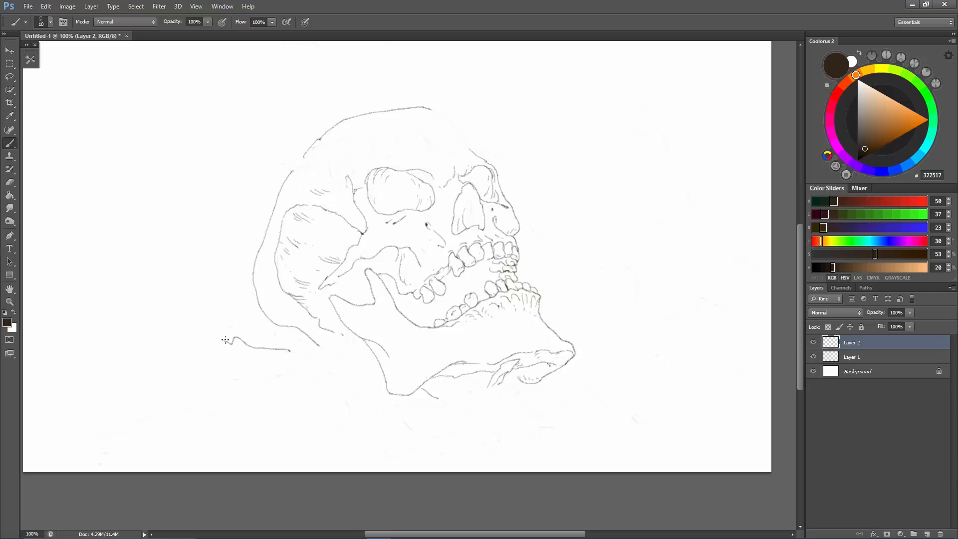
mouse_move(214, 341)
mouse_down()
mouse_move(242, 327)
mouse_move(306, 353)
mouse_up()
mouse_move(243, 333)
mouse_down()
mouse_move(295, 347)
mouse_move(236, 332)
mouse_move(271, 338)
mouse_move(228, 342)
mouse_move(297, 351)
mouse_up()
key(ctrl+z)
mouse_move(172, 382)
mouse_down()
mouse_move(168, 404)
mouse_move(212, 388)
mouse_move(193, 371)
mouse_move(270, 355)
mouse_up()
key(ctrl+z)
mouse_move(192, 378)
mouse_down()
mouse_move(233, 357)
mouse_move(250, 379)
mouse_move(236, 384)
mouse_move(262, 385)
mouse_move(250, 382)
mouse_move(274, 358)
mouse_move(312, 351)
mouse_up()
key(e)
key(b)
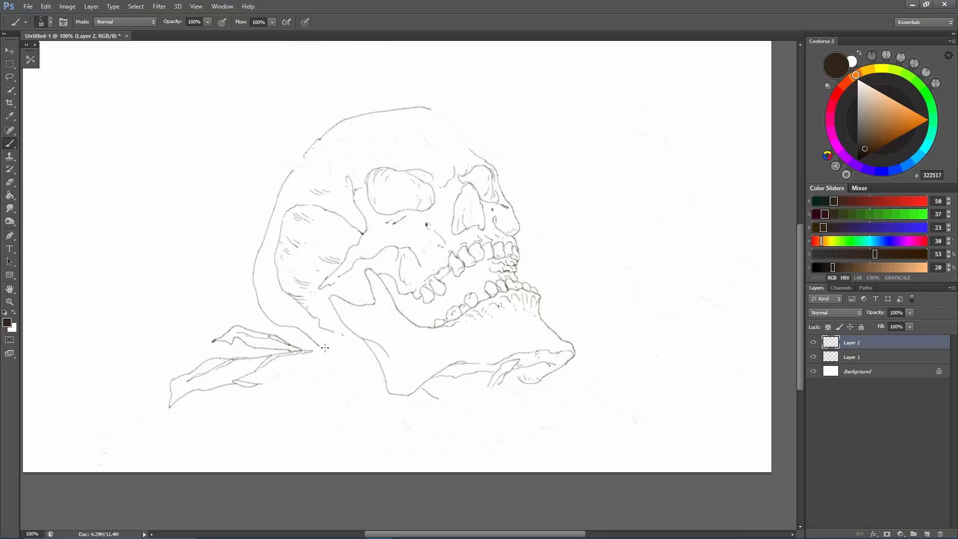
Draw the stem at the base of the skull and a third pointed leaf with its midrib below the first two.
mouse_move(294, 370)
mouse_down()
mouse_move(333, 346)
mouse_move(355, 368)
mouse_move(324, 354)
mouse_move(351, 366)
mouse_up()
mouse_move(319, 345)
mouse_down()
mouse_move(331, 348)
mouse_move(272, 383)
mouse_move(221, 434)
mouse_move(319, 378)
mouse_up()
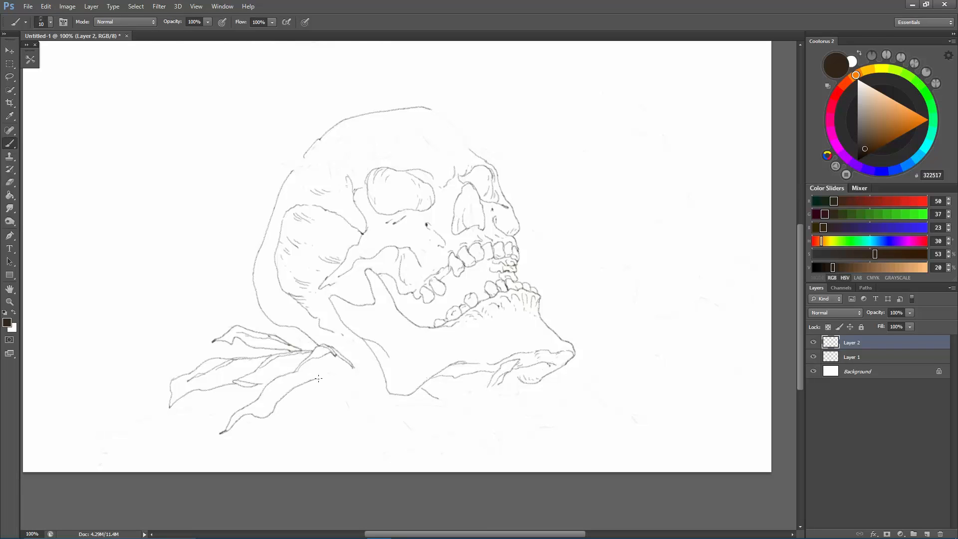
mouse_move(242, 410)
mouse_down()
mouse_move(316, 366)
mouse_move(238, 413)
mouse_move(307, 368)
mouse_move(238, 412)
mouse_move(282, 375)
mouse_move(241, 411)
mouse_up()
key(ctrl+z)
key(ctrl+z)
key(ctrl+z)
drag(302, 371, 320, 365)
key(e)
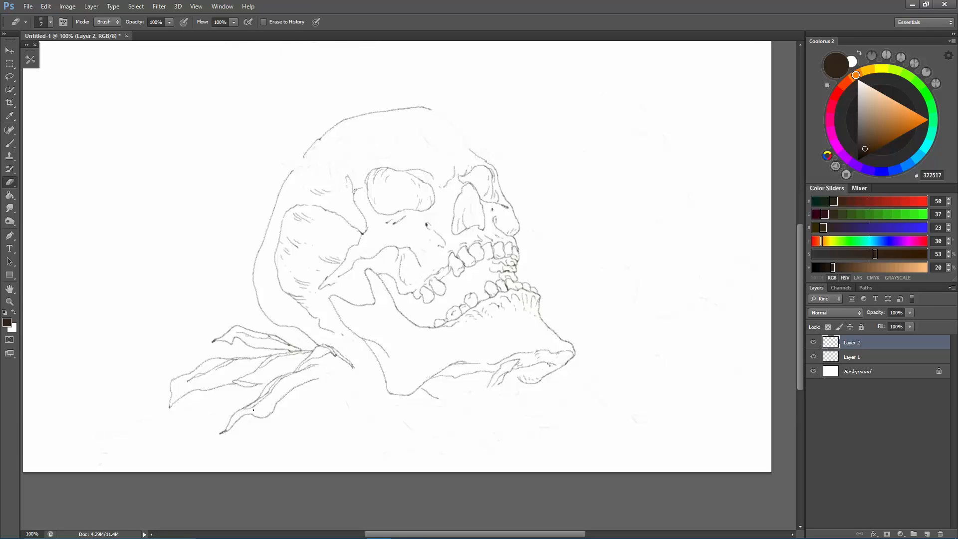
key(b)
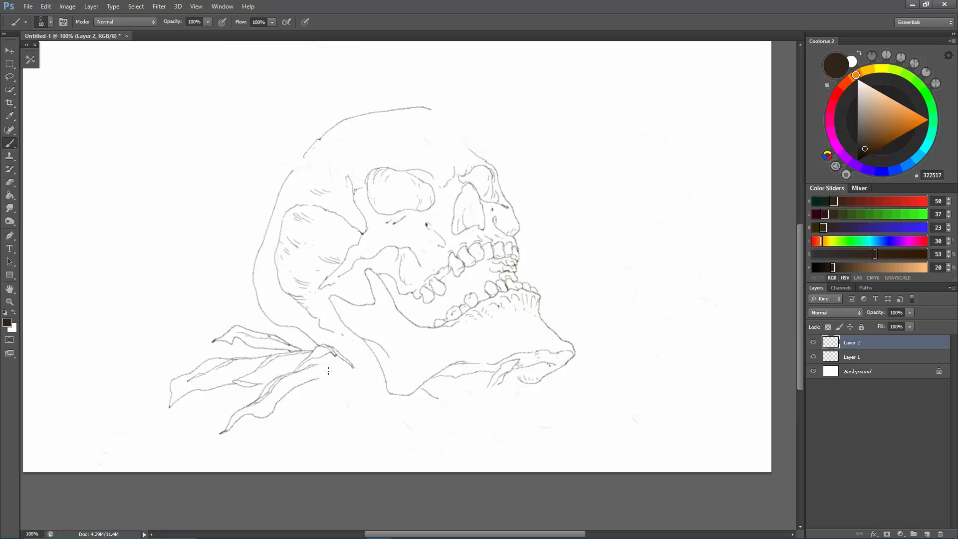
Draw the rounded curling leaves under the jaw angle and hatch the gaps around the collar's stem.
mouse_move(322, 378)
mouse_down()
mouse_move(310, 407)
mouse_move(350, 425)
mouse_move(370, 405)
mouse_move(364, 422)
mouse_up()
mouse_move(322, 377)
mouse_down()
mouse_move(344, 370)
mouse_move(326, 387)
mouse_move(351, 408)
mouse_move(332, 376)
mouse_move(340, 399)
mouse_up()
key(ctrl+z)
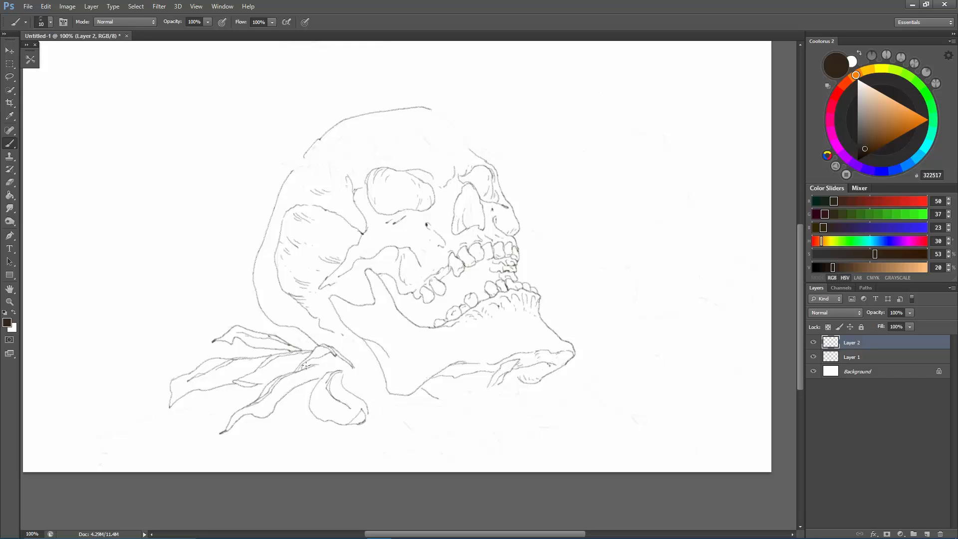
drag(303, 375, 315, 360)
drag(310, 368, 327, 353)
mouse_move(351, 370)
mouse_down()
mouse_move(376, 388)
mouse_move(367, 402)
mouse_up()
drag(319, 365, 348, 368)
key(ctrl+z)
mouse_move(314, 411)
mouse_down()
mouse_move(313, 401)
mouse_move(344, 390)
mouse_up()
drag(258, 377, 270, 377)
mouse_move(331, 354)
mouse_down()
mouse_move(329, 365)
mouse_move(365, 343)
mouse_move(368, 368)
mouse_move(350, 357)
mouse_move(349, 366)
mouse_move(369, 353)
mouse_move(365, 361)
mouse_up()
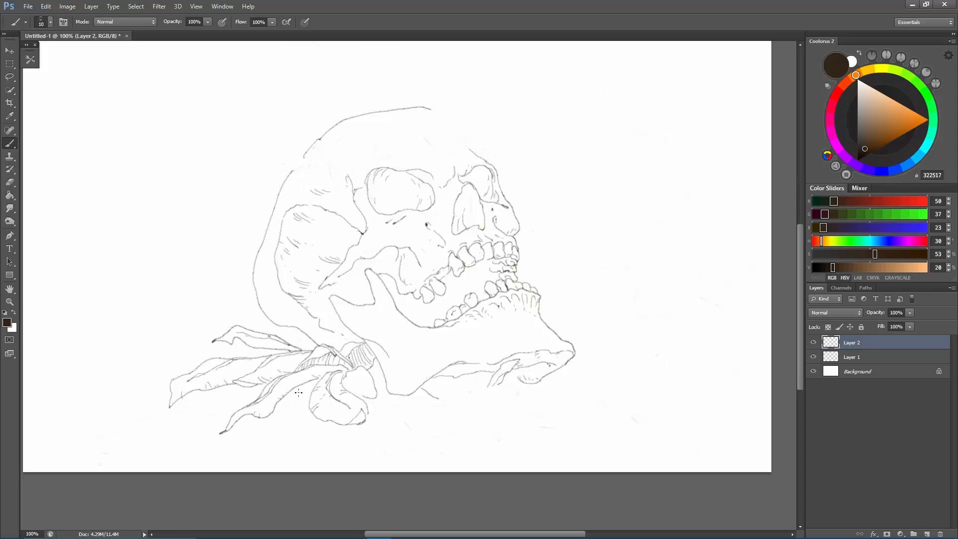
Draw the near shoulder of the garment with a banded, hatched hem and the folds below it.
mouse_move(92, 441)
mouse_down()
mouse_move(108, 453)
mouse_move(147, 419)
mouse_move(238, 389)
mouse_up()
mouse_move(114, 440)
mouse_down()
mouse_move(218, 472)
mouse_move(143, 452)
mouse_move(185, 472)
mouse_move(154, 451)
mouse_move(206, 472)
mouse_move(122, 448)
mouse_move(132, 449)
mouse_up()
key(ctrl+z)
drag(140, 446, 171, 457)
drag(174, 454, 182, 462)
drag(186, 456, 189, 462)
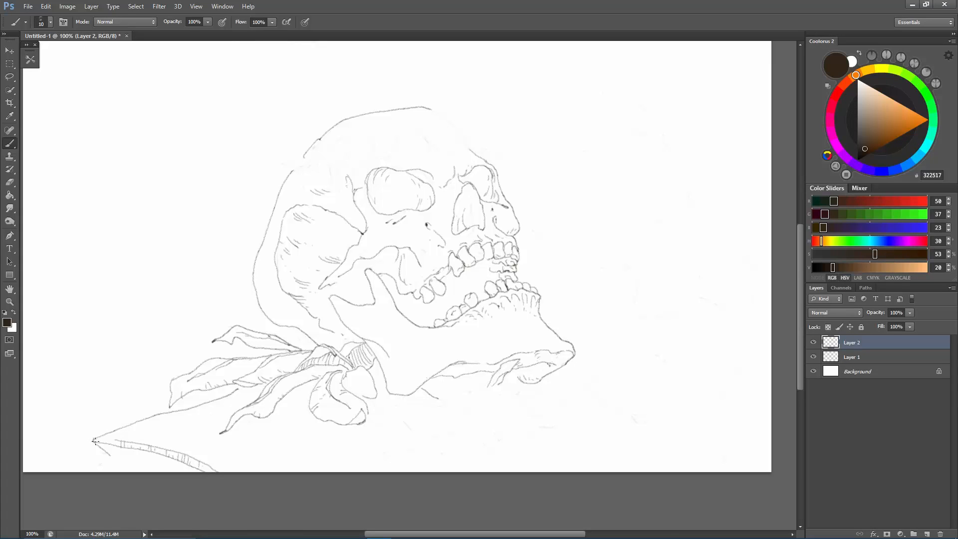
drag(118, 447, 90, 478)
drag(157, 456, 152, 472)
drag(158, 456, 161, 474)
Outline the small curled leaf pointing downward beneath the rounded leaves and shade its fold.
mouse_move(345, 388)
mouse_down()
mouse_move(368, 396)
mouse_move(364, 379)
mouse_up()
key(ctrl+z)
mouse_move(374, 421)
mouse_down()
mouse_move(343, 453)
mouse_move(397, 446)
mouse_up()
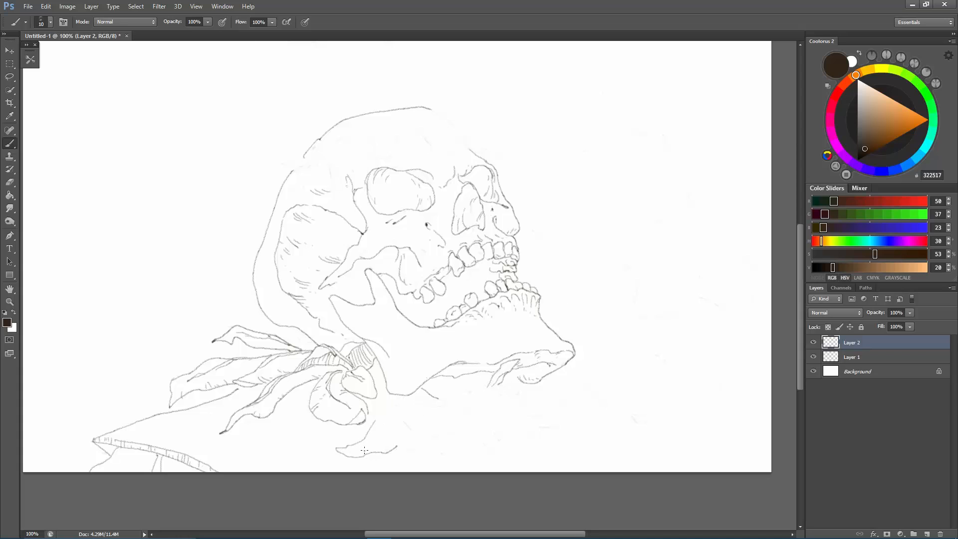
mouse_move(338, 450)
mouse_down()
mouse_move(364, 444)
mouse_move(384, 424)
mouse_move(351, 447)
mouse_up()
key(ctrl+z)
key(ctrl+z)
key(ctrl+alt+z)
key(ctrl+alt+z)
key(ctrl+alt+z)
drag(374, 433, 363, 447)
Draw the broad leaf below the jaw, hatch it, and join it and the small curled leaf to the stem.
mouse_move(393, 405)
mouse_down()
mouse_move(407, 423)
mouse_move(458, 437)
mouse_move(483, 429)
mouse_move(439, 407)
mouse_move(393, 400)
mouse_up()
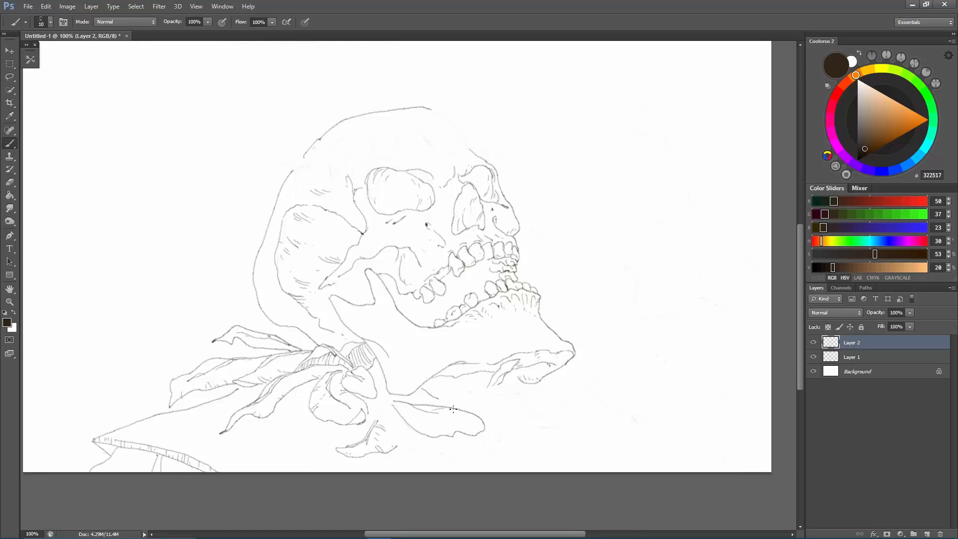
mouse_move(450, 428)
mouse_down()
mouse_move(480, 419)
mouse_move(420, 423)
mouse_move(430, 432)
mouse_move(401, 408)
mouse_up()
mouse_move(397, 448)
mouse_down()
mouse_move(405, 427)
mouse_move(375, 414)
mouse_move(388, 405)
mouse_move(377, 421)
mouse_move(394, 414)
mouse_move(407, 425)
mouse_move(367, 402)
mouse_move(376, 409)
mouse_up()
mouse_move(370, 401)
mouse_down()
mouse_move(393, 390)
mouse_move(369, 422)
mouse_up()
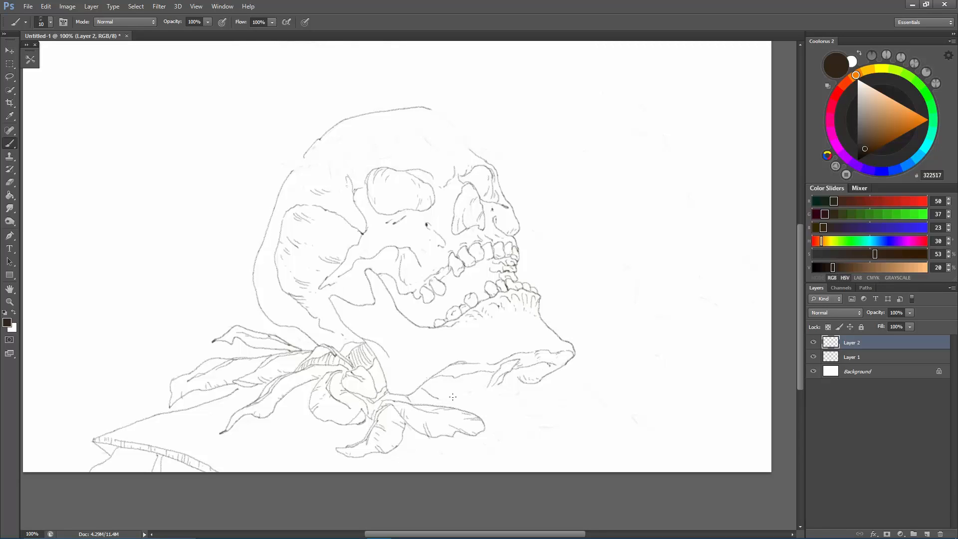
Draw the long leaf with an upturned tip below the chin and the jagged leaf edge beneath the broad leaf.
mouse_move(439, 398)
mouse_down()
mouse_move(489, 409)
mouse_move(498, 419)
mouse_move(587, 408)
mouse_move(583, 421)
mouse_move(499, 439)
mouse_up()
key(ctrl+z)
mouse_move(566, 418)
mouse_down()
mouse_move(584, 417)
mouse_move(576, 414)
mouse_up()
drag(507, 443, 510, 435)
mouse_move(464, 403)
mouse_down()
mouse_move(551, 409)
mouse_move(501, 401)
mouse_move(544, 410)
mouse_move(512, 412)
mouse_move(519, 416)
mouse_move(488, 409)
mouse_up()
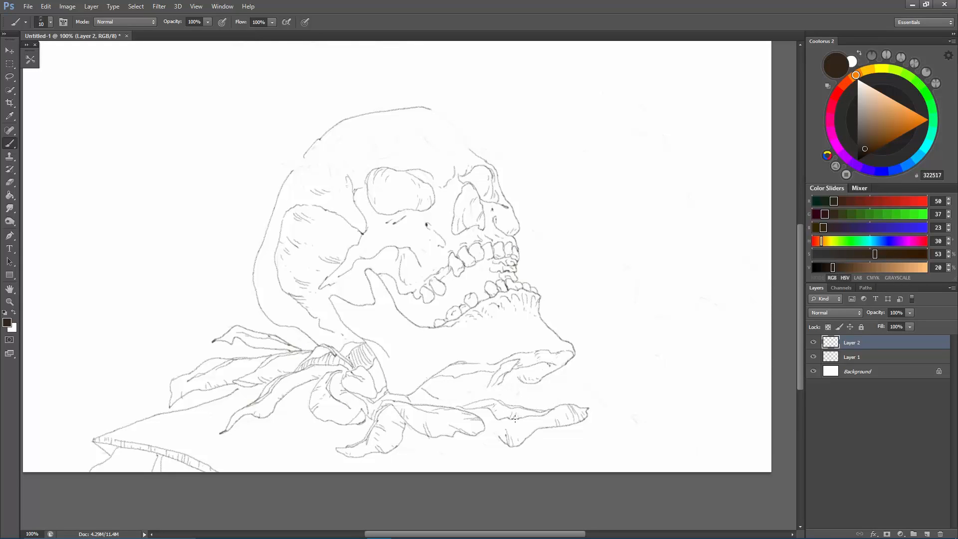
mouse_move(486, 424)
mouse_down()
mouse_move(502, 451)
mouse_move(491, 446)
mouse_move(476, 461)
mouse_move(450, 442)
mouse_move(447, 458)
mouse_move(414, 446)
mouse_move(435, 450)
mouse_move(423, 452)
mouse_move(410, 437)
mouse_up()
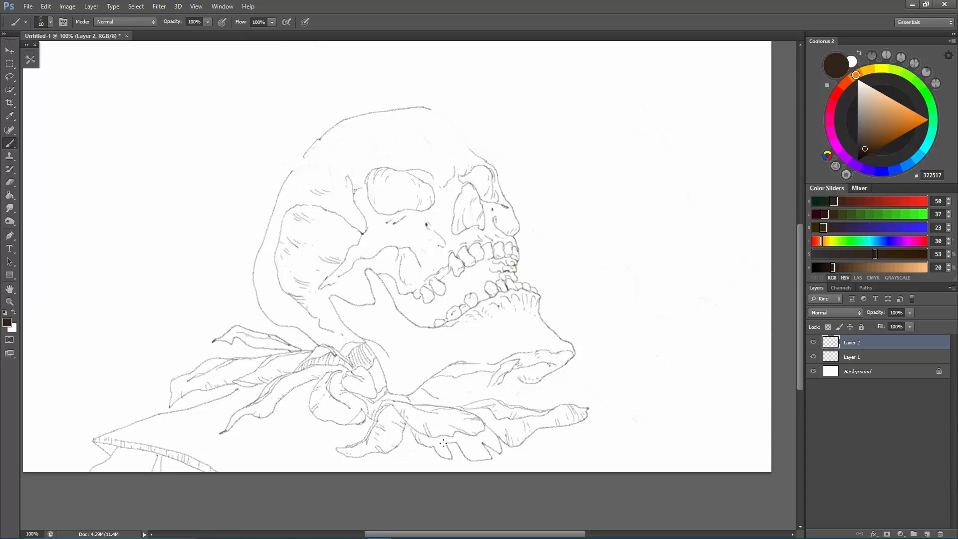
Hatch the jagged leaf and draw narrow leaves along the underside of the jaw, cleaning up overlapping lines.
mouse_move(459, 439)
mouse_down()
mouse_move(471, 458)
mouse_move(496, 431)
mouse_up()
key(e)
key(b)
mouse_move(445, 398)
mouse_down()
mouse_move(476, 377)
mouse_move(490, 390)
mouse_move(441, 398)
mouse_up()
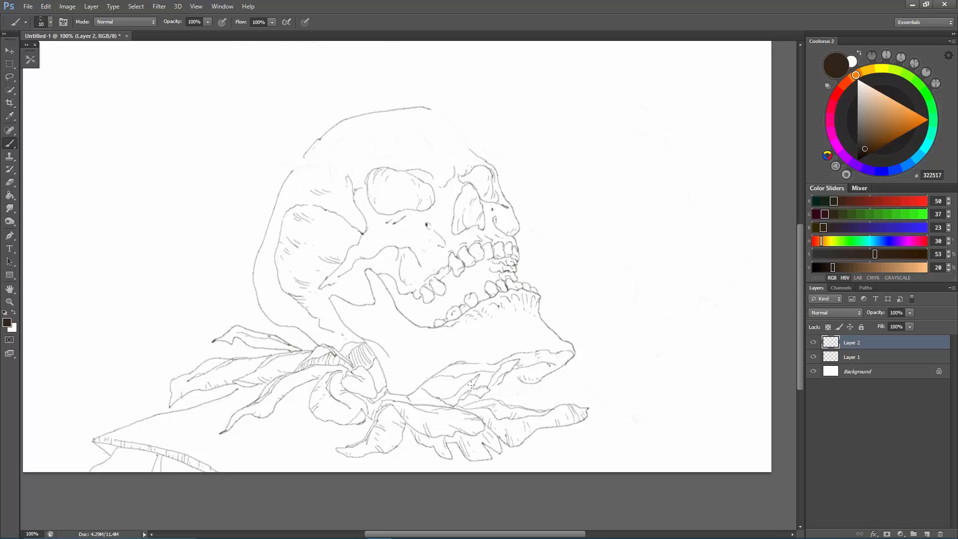
key(e)
key(b)
key(e)
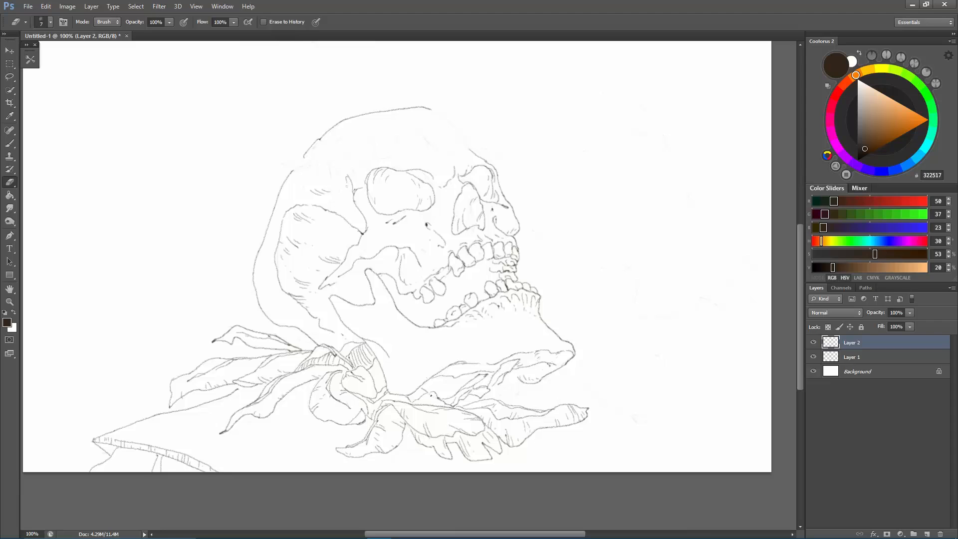
key(b)
Draw the remaining pointed leaves under the chin and the far shoulder line behind them.
mouse_move(498, 386)
mouse_down()
mouse_move(530, 397)
mouse_move(599, 375)
mouse_move(533, 403)
mouse_move(519, 401)
mouse_move(543, 381)
mouse_move(520, 383)
mouse_move(564, 378)
mouse_move(528, 394)
mouse_up()
key(e)
key(b)
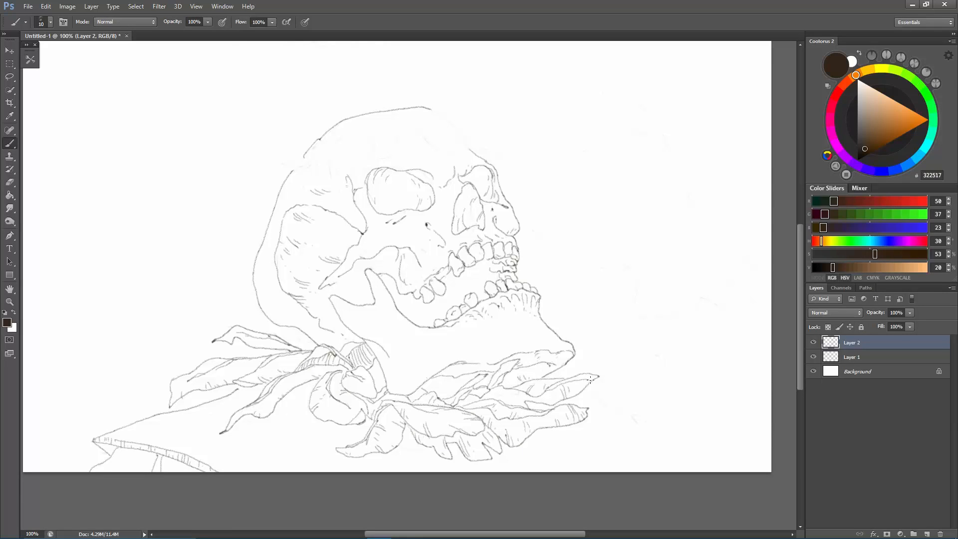
key(e)
key(b)
drag(494, 377, 492, 387)
mouse_move(561, 365)
mouse_down()
mouse_move(596, 381)
mouse_move(574, 405)
mouse_move(644, 419)
mouse_up()
key(e)
key(b)
Hatch the inside of the mouth and the lower jaw's surface, and add fold lines to the garment below the leaves.
drag(495, 271, 476, 281)
mouse_move(547, 345)
mouse_down()
mouse_move(539, 336)
mouse_move(563, 333)
mouse_up()
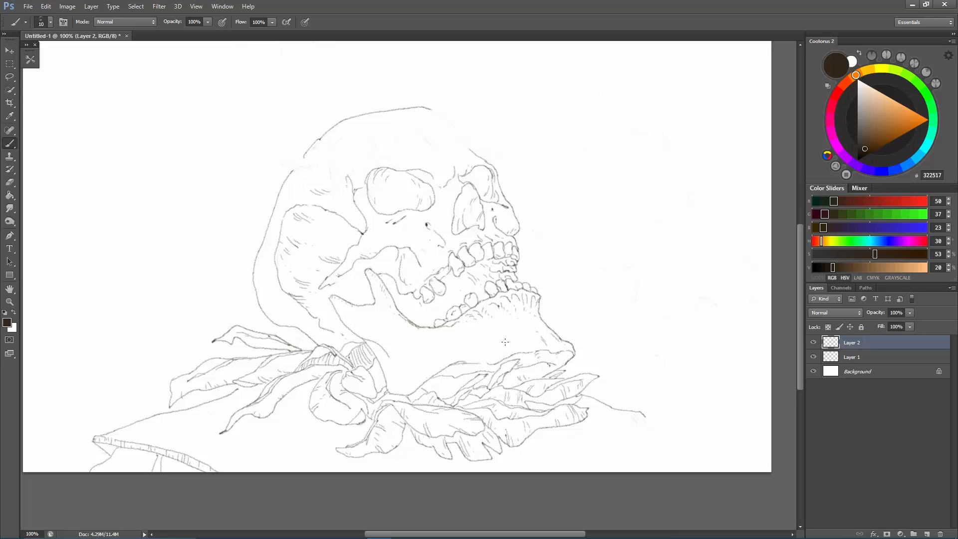
drag(410, 349, 415, 363)
drag(536, 346, 564, 353)
drag(511, 447, 534, 474)
key(ctrl+z)
Draw the pointed leaf and the first three oval medallions at the back of the headband.
mouse_move(301, 155)
mouse_down()
mouse_move(309, 163)
mouse_move(290, 175)
mouse_move(309, 167)
mouse_move(305, 158)
mouse_move(321, 140)
mouse_move(306, 158)
mouse_move(320, 143)
mouse_up()
key(ctrl+z)
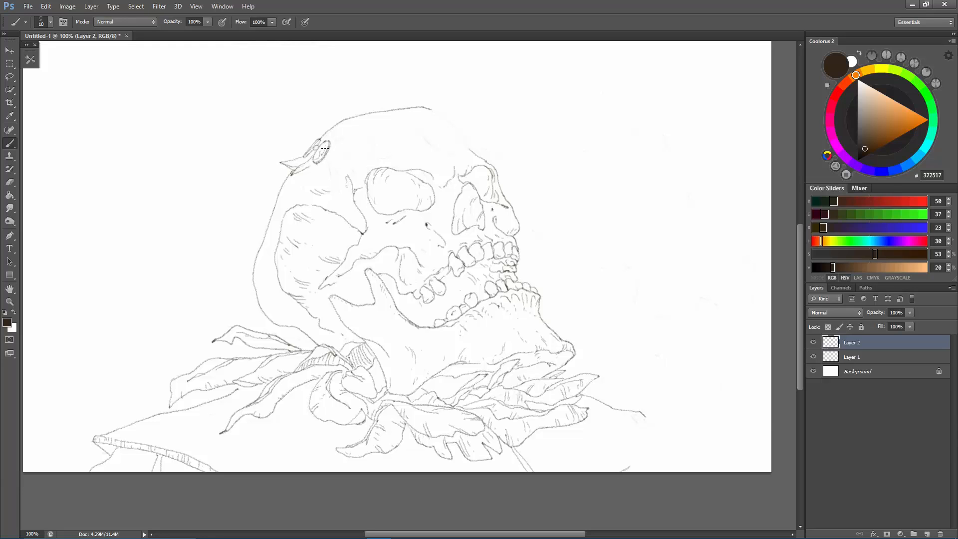
key(e)
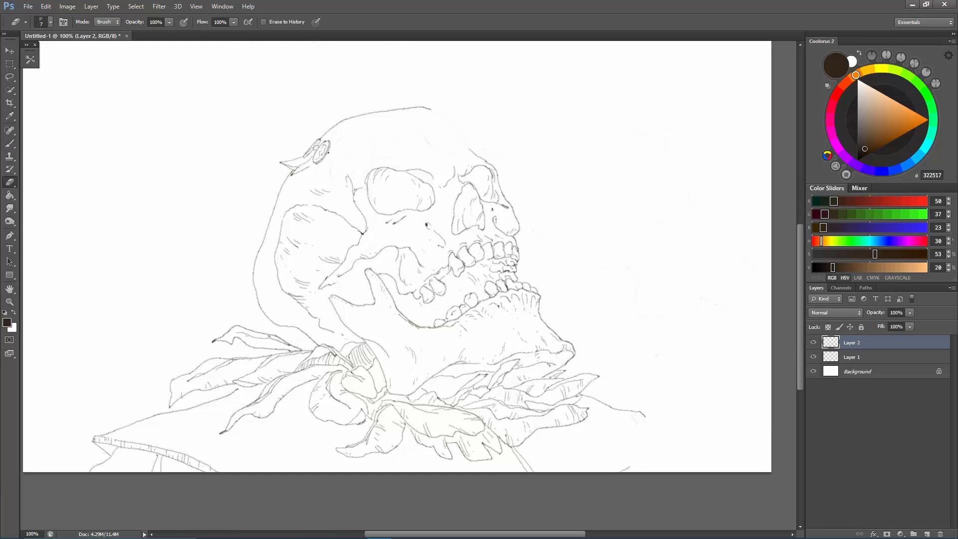
key(b)
mouse_move(329, 156)
mouse_down()
mouse_move(334, 143)
mouse_move(348, 153)
mouse_move(330, 168)
mouse_move(354, 145)
mouse_move(337, 167)
mouse_move(348, 151)
mouse_move(335, 148)
mouse_up()
key(ctrl+z)
key(ctrl+z)
key(e)
key(b)
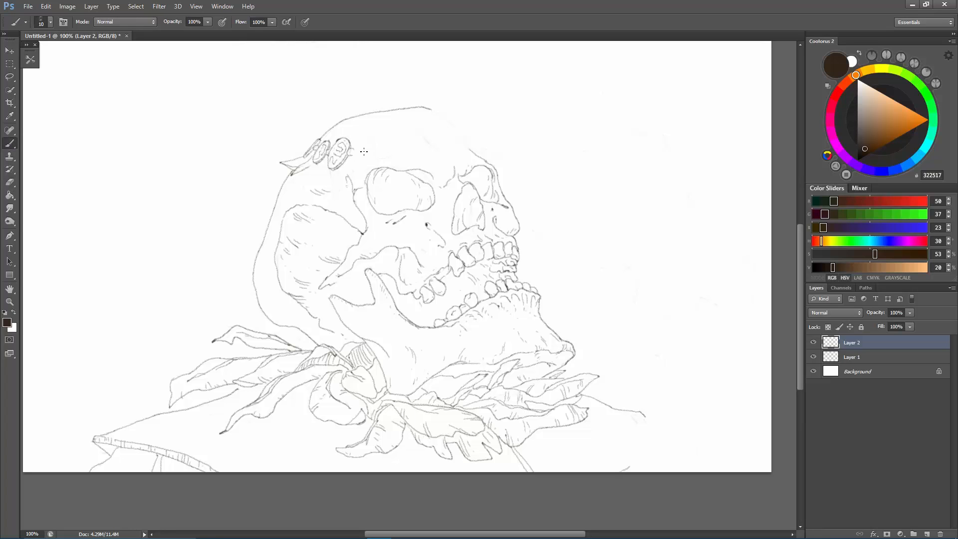
Continue the headband with three more linked oval medallions towards the forehead.
mouse_move(356, 144)
mouse_down()
mouse_move(373, 153)
mouse_move(356, 148)
mouse_up()
mouse_move(359, 147)
mouse_down()
mouse_move(377, 141)
mouse_move(379, 156)
mouse_move(392, 145)
mouse_move(395, 158)
mouse_move(382, 147)
mouse_move(398, 147)
mouse_move(387, 155)
mouse_move(425, 138)
mouse_move(419, 158)
mouse_move(429, 148)
mouse_move(402, 142)
mouse_move(419, 142)
mouse_up()
key(ctrl+z)
key(ctrl+z)
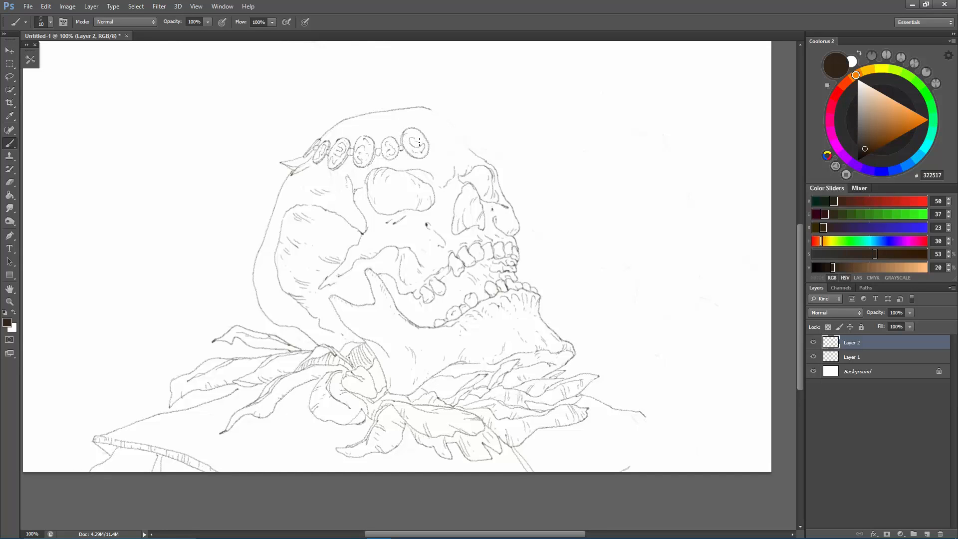
Draw small pointed leaves hanging below the headband's medallions.
mouse_move(310, 165)
mouse_down()
mouse_move(300, 197)
mouse_move(317, 166)
mouse_move(306, 186)
mouse_move(303, 161)
mouse_move(330, 195)
mouse_move(333, 174)
mouse_move(342, 190)
mouse_move(332, 171)
mouse_move(345, 178)
mouse_move(354, 165)
mouse_move(348, 175)
mouse_up()
key(ctrl+z)
key(e)
key(b)
key(ctrl+z)
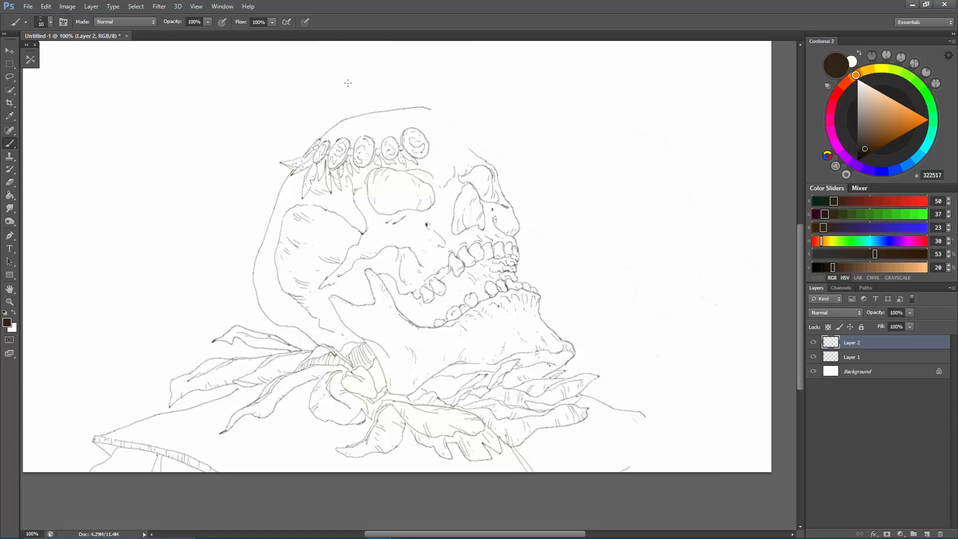
Draw the large front medallion and add small pointed leaves at both ends of the headband.
mouse_move(429, 144)
mouse_down()
mouse_move(460, 157)
mouse_move(457, 125)
mouse_move(423, 111)
mouse_move(423, 128)
mouse_move(452, 155)
mouse_move(454, 137)
mouse_move(433, 119)
mouse_move(441, 141)
mouse_move(454, 130)
mouse_move(471, 136)
mouse_up()
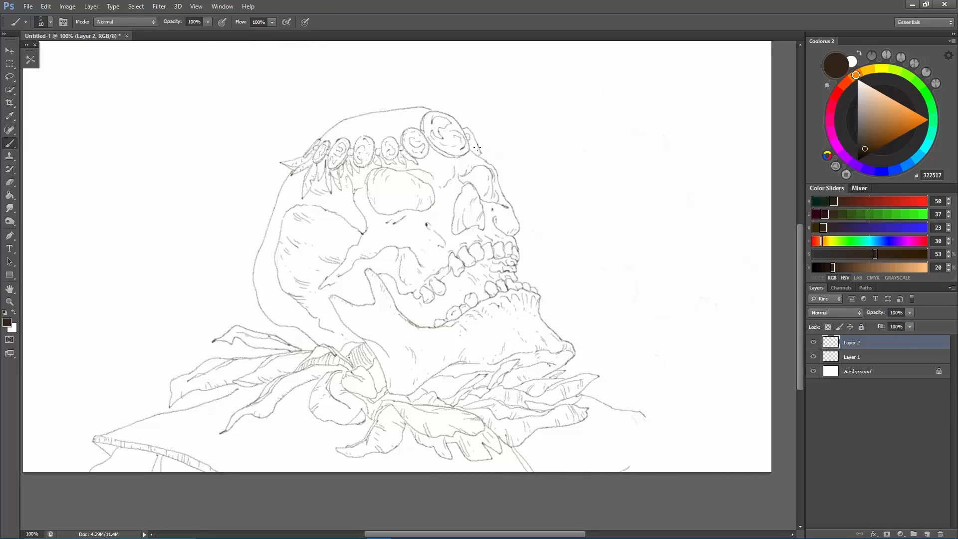
mouse_move(481, 154)
mouse_down()
mouse_move(504, 151)
mouse_move(491, 161)
mouse_move(497, 154)
mouse_move(508, 183)
mouse_up()
mouse_move(292, 171)
mouse_down()
mouse_move(285, 178)
mouse_move(291, 156)
mouse_move(312, 142)
mouse_up()
key(e)
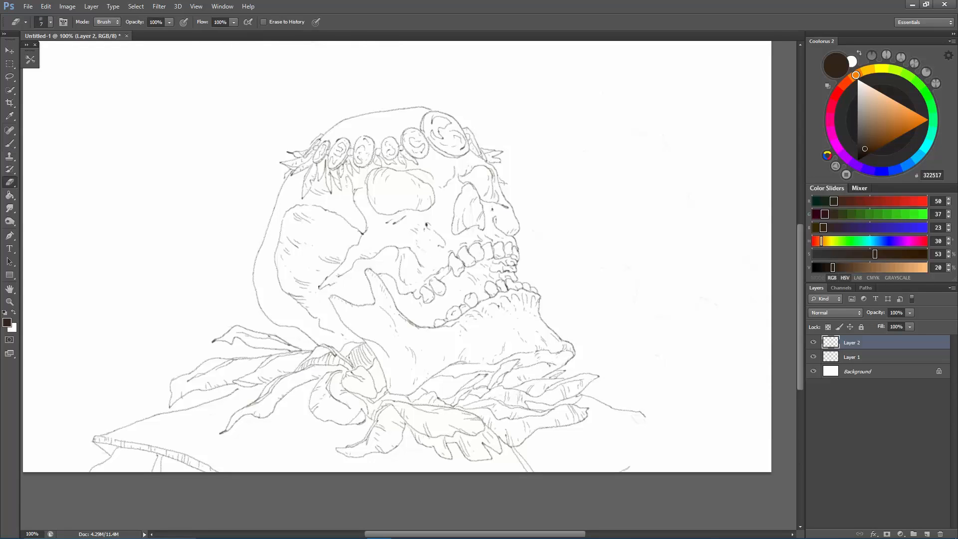
key(b)
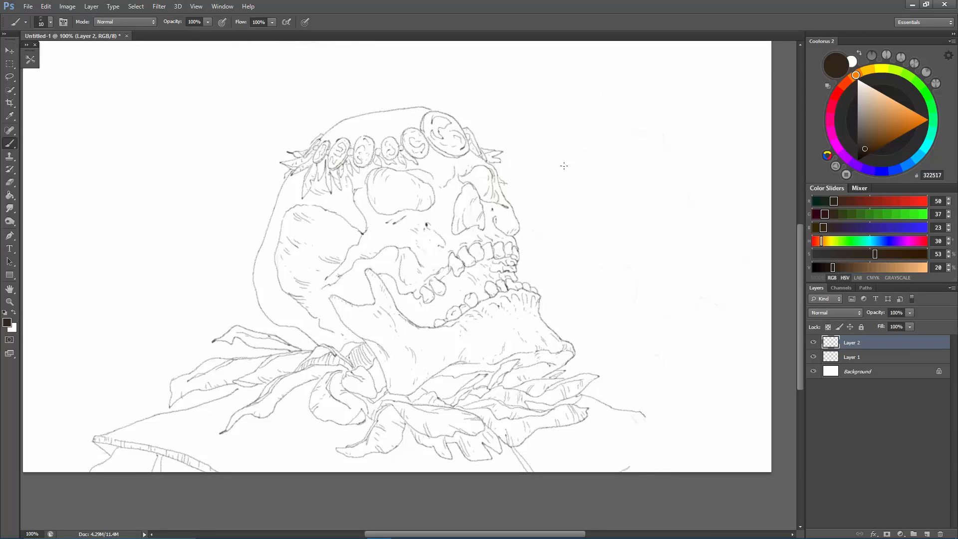
Outline the raised hand's index finger and the thumb with the lower edge of the palm.
mouse_move(490, 68)
mouse_down()
mouse_move(504, 110)
mouse_move(577, 179)
mouse_move(559, 175)
mouse_move(569, 214)
mouse_move(518, 84)
mouse_move(585, 151)
mouse_move(520, 96)
mouse_move(566, 174)
mouse_up()
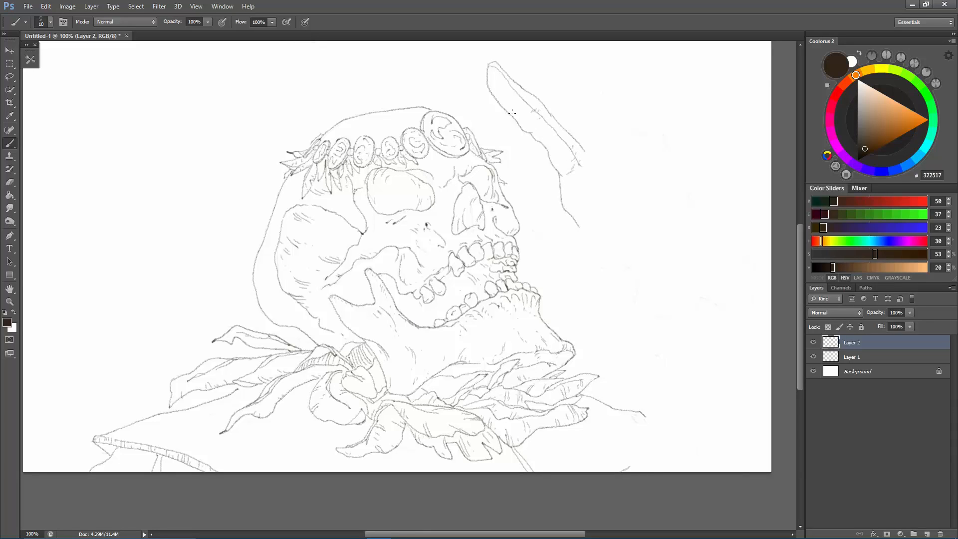
mouse_move(542, 245)
mouse_down()
mouse_move(566, 222)
mouse_move(565, 239)
mouse_move(584, 230)
mouse_move(559, 266)
mouse_move(628, 276)
mouse_move(573, 276)
mouse_move(631, 274)
mouse_move(580, 283)
mouse_move(661, 289)
mouse_up()
key(ctrl+z)
key(ctrl+z)
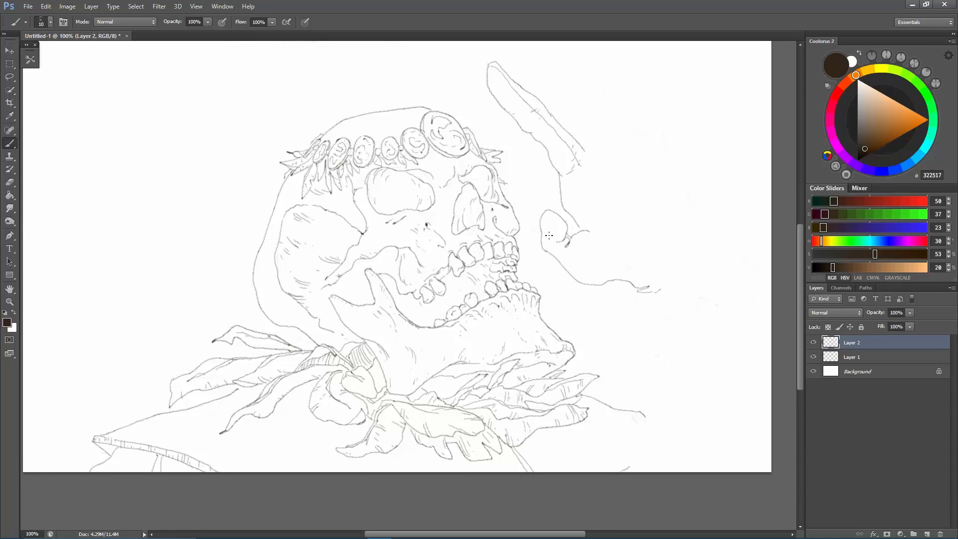
Add the crease lines across the palm between the thumb and the index finger.
drag(593, 227, 633, 236)
drag(578, 204, 631, 232)
mouse_move(606, 196)
mouse_down()
mouse_move(638, 211)
mouse_move(586, 192)
mouse_up()
key(ctrl+z)
Outline the second and third fingers of the raised hand, down to the crease at the palm.
mouse_move(529, 64)
mouse_down()
mouse_move(583, 134)
mouse_move(588, 170)
mouse_move(581, 164)
mouse_up()
mouse_move(527, 63)
mouse_down()
mouse_move(574, 72)
mouse_move(594, 93)
mouse_up()
drag(555, 70, 600, 162)
drag(539, 68, 560, 82)
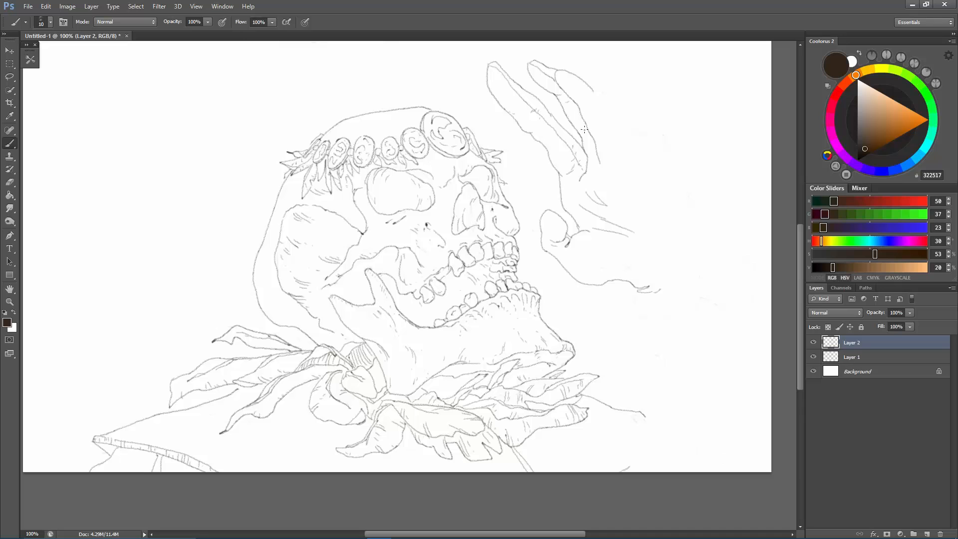
mouse_move(568, 72)
mouse_down()
mouse_move(612, 134)
mouse_move(622, 222)
mouse_up()
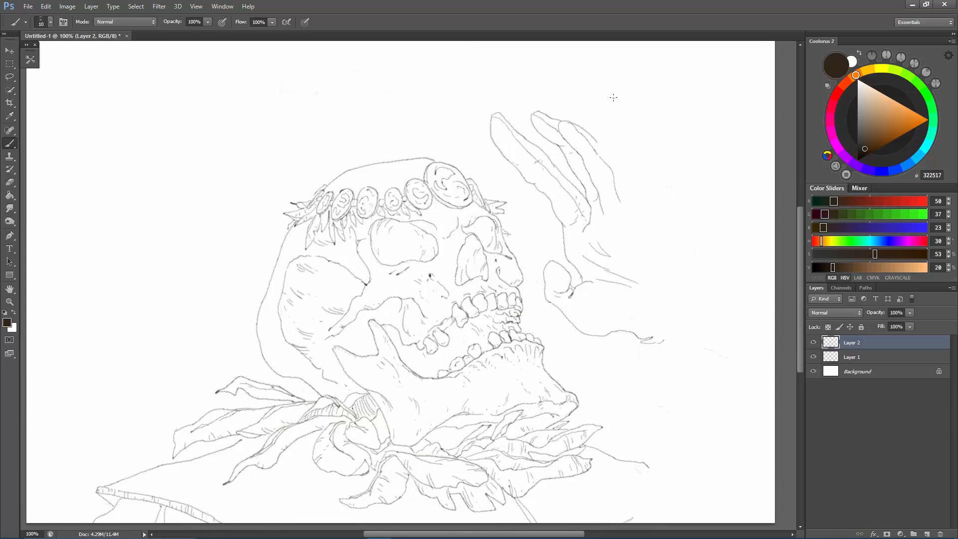
Outline the raised hand's little finger and the outer edge of the palm down to the wrist, correcting the stray contour.
key(space)
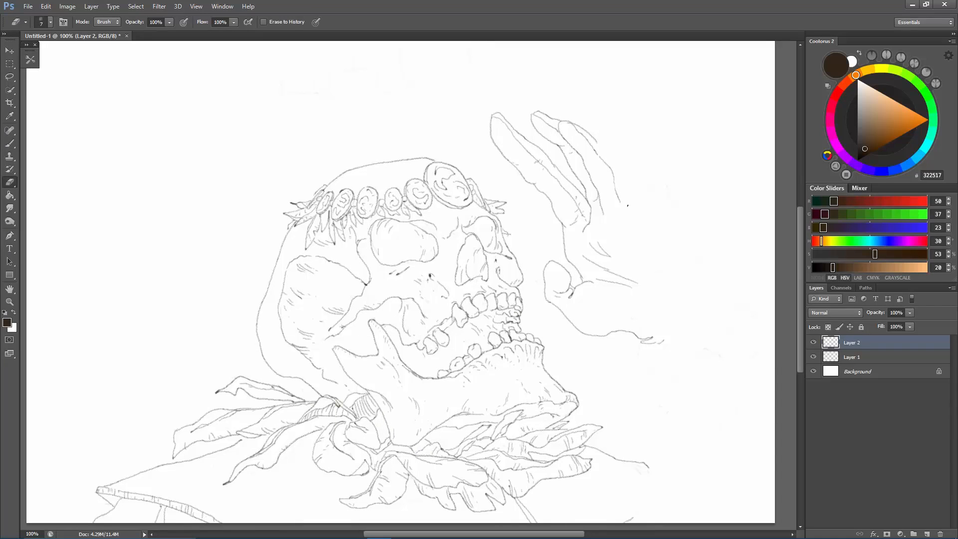
drag(618, 209, 619, 212)
key(ctrl+z)
drag(600, 173, 625, 205)
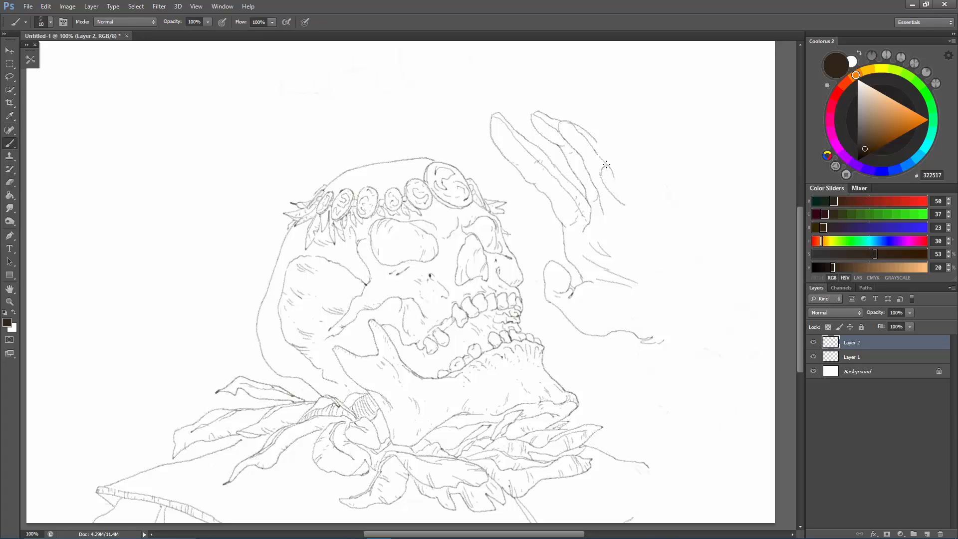
key(space)
mouse_move(603, 162)
mouse_down()
mouse_move(633, 178)
mouse_move(677, 235)
mouse_move(701, 292)
mouse_up()
key(e)
drag(683, 242, 689, 266)
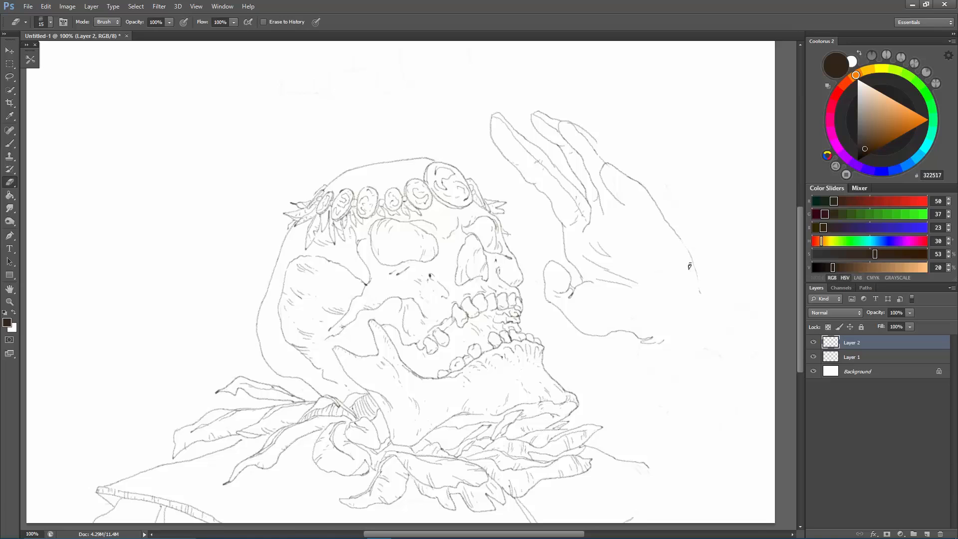
key(b)
key(ctrl+z)
mouse_move(664, 218)
mouse_down()
mouse_move(706, 261)
mouse_move(708, 299)
mouse_up()
Draw the wrist edge with the start of the cuff, and add the finger-base and palm contour lines.
mouse_move(677, 330)
mouse_down()
mouse_move(712, 295)
mouse_move(678, 330)
mouse_move(672, 325)
mouse_move(661, 370)
mouse_move(690, 359)
mouse_up()
mouse_move(715, 291)
mouse_down()
mouse_move(730, 324)
mouse_move(721, 286)
mouse_up()
key(e)
key(b)
mouse_move(630, 207)
mouse_down()
mouse_move(643, 232)
mouse_move(638, 252)
mouse_move(603, 222)
mouse_up()
mouse_move(597, 141)
mouse_down()
mouse_move(646, 190)
mouse_move(611, 170)
mouse_up()
key(e)
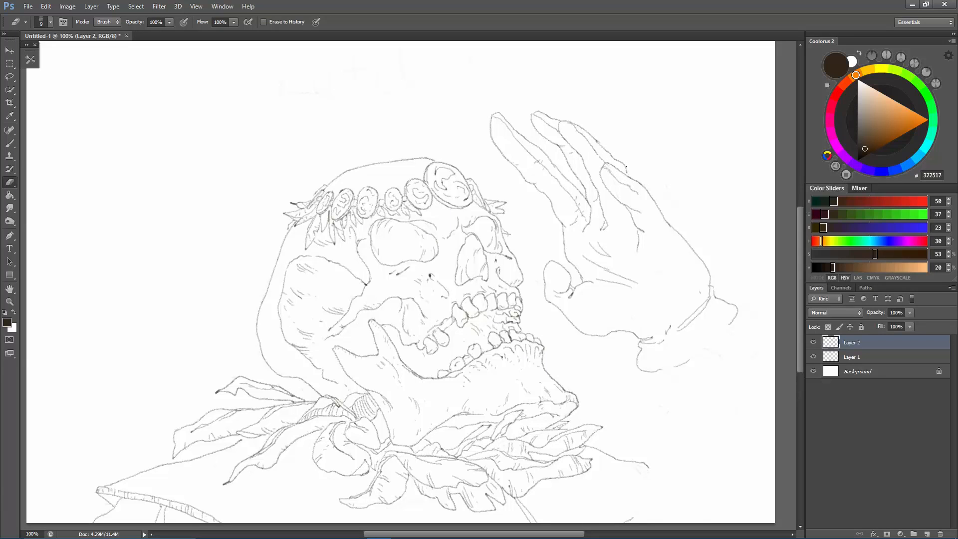
key(b)
drag(664, 217, 674, 237)
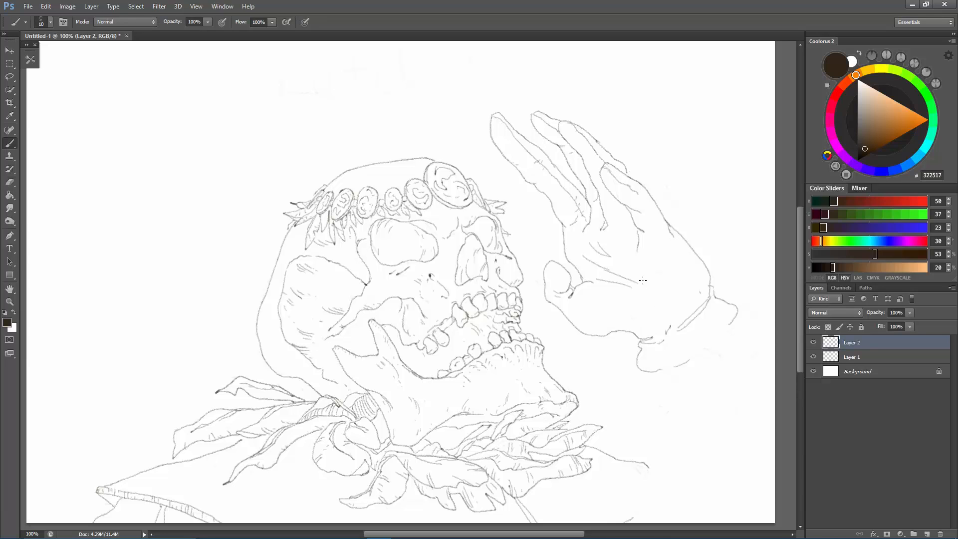
mouse_move(637, 274)
mouse_down()
mouse_move(654, 328)
mouse_move(695, 291)
mouse_move(669, 341)
mouse_move(696, 313)
mouse_move(653, 345)
mouse_move(671, 338)
mouse_up()
Add small patches of crosshatching across the garment's shoulder and chest beneath the leafy collar.
mouse_move(266, 493)
mouse_down()
mouse_move(270, 497)
mouse_move(306, 515)
mouse_up()
drag(312, 502, 320, 519)
drag(291, 448, 302, 454)
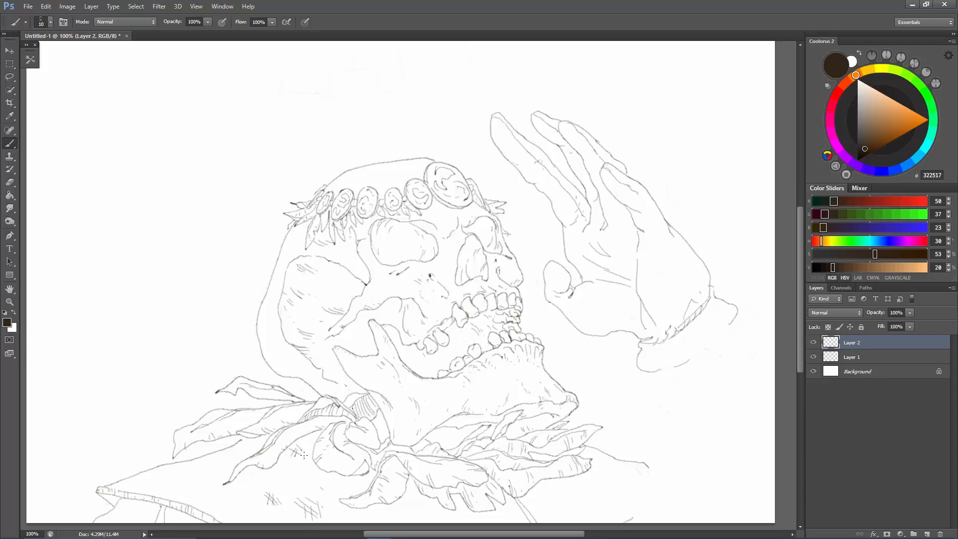
drag(156, 474, 168, 468)
drag(161, 473, 235, 458)
mouse_move(219, 505)
mouse_down()
mouse_move(242, 494)
mouse_move(234, 514)
mouse_up()
mouse_move(234, 496)
mouse_down()
mouse_move(239, 512)
mouse_move(250, 507)
mouse_up()
drag(246, 495, 268, 516)
drag(274, 514, 282, 518)
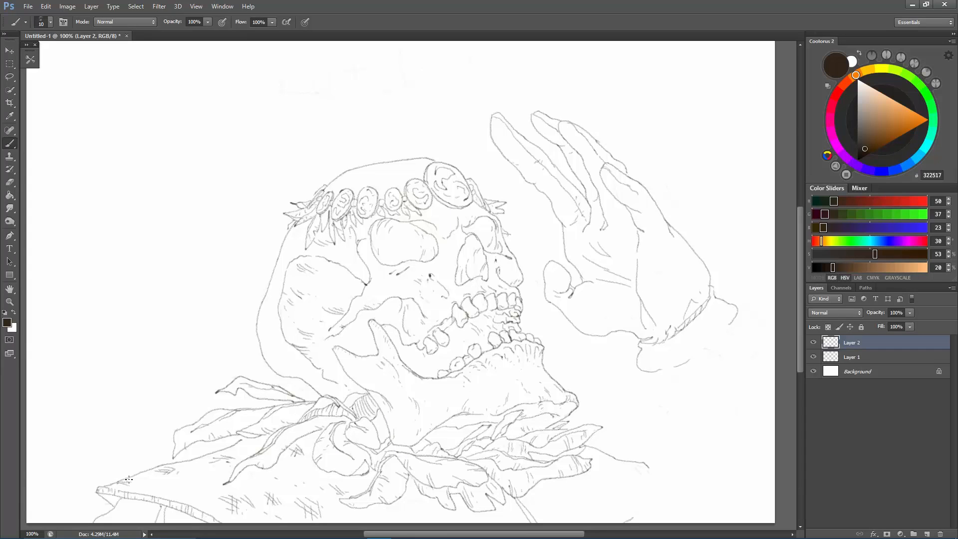
drag(555, 512, 567, 502)
drag(545, 516, 556, 509)
drag(282, 461, 295, 467)
mouse_move(314, 519)
mouse_down()
mouse_move(324, 503)
mouse_move(333, 506)
mouse_up()
drag(196, 507, 207, 498)
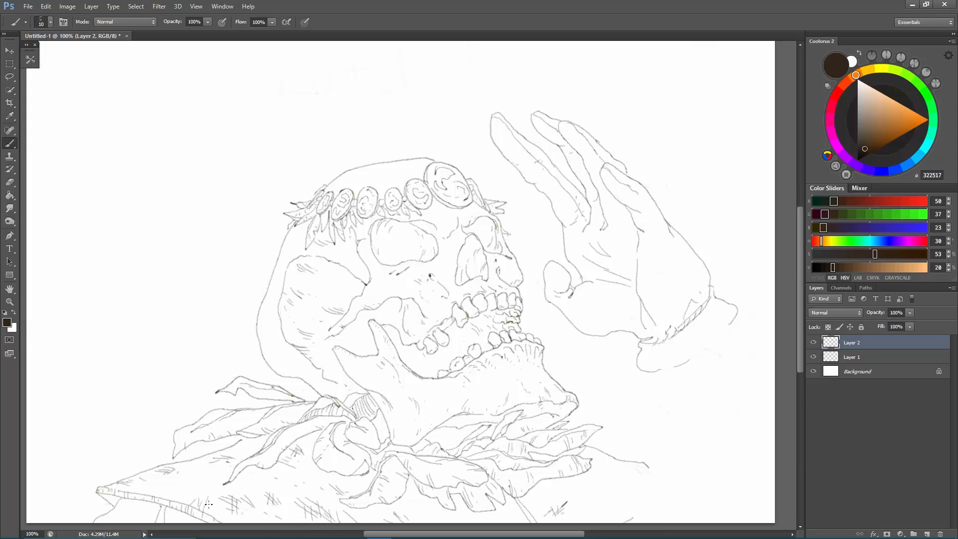
Outline the wavy ruffled edge of the cuff below the wrist, including its folded outer end.
mouse_move(649, 370)
mouse_down()
mouse_move(622, 416)
mouse_move(685, 401)
mouse_move(732, 373)
mouse_move(730, 359)
mouse_move(749, 357)
mouse_move(744, 327)
mouse_move(772, 337)
mouse_up()
drag(750, 306, 763, 330)
mouse_move(627, 417)
mouse_down()
mouse_move(636, 403)
mouse_move(718, 382)
mouse_up()
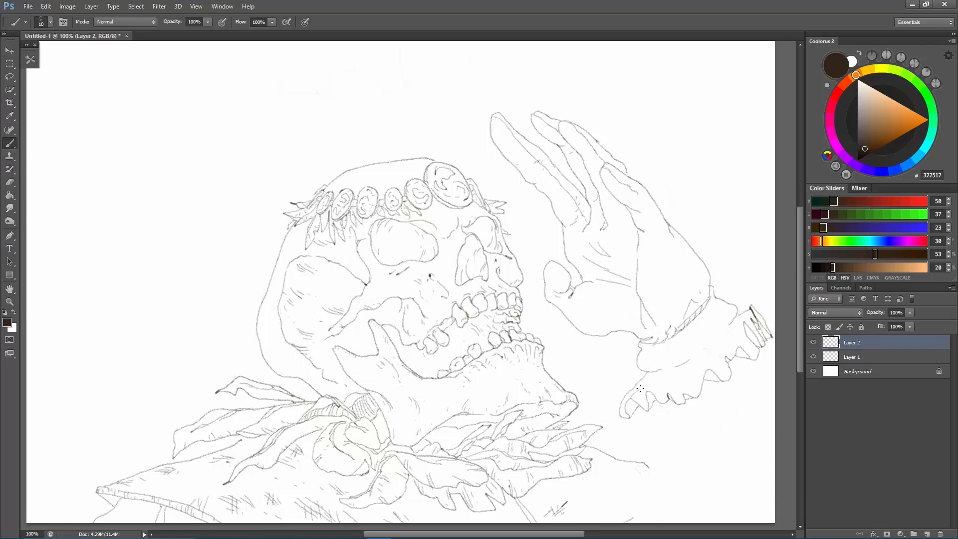
Draw the cuff band and the fold lines running into the ruffles, cleaning up overlapping strokes.
drag(665, 371, 671, 397)
key(ctrl+z)
key(e)
key(b)
key(e)
key(b)
drag(680, 365, 684, 392)
key(e)
key(b)
mouse_move(737, 373)
mouse_down()
mouse_move(740, 356)
mouse_move(740, 375)
mouse_up()
key(e)
key(b)
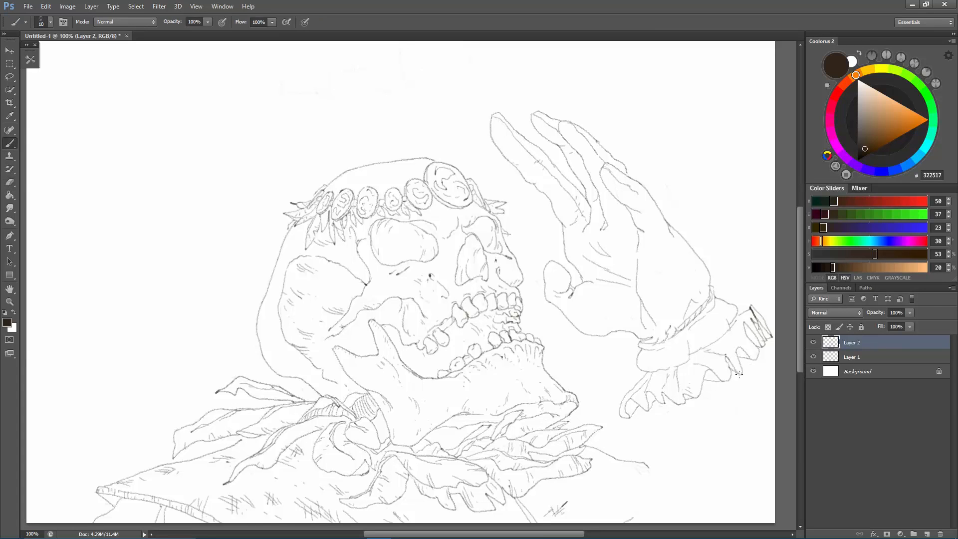
Draw the sleeve's outer contours and long seam line below the ruffled cuff, with short fold marks.
mouse_move(654, 407)
mouse_down()
mouse_move(665, 412)
mouse_move(640, 521)
mouse_up()
mouse_move(707, 391)
mouse_down()
mouse_move(720, 524)
mouse_move(725, 431)
mouse_move(755, 519)
mouse_up()
key(ctrl+z)
drag(704, 376, 758, 512)
drag(710, 477, 718, 473)
drag(713, 480, 728, 456)
drag(736, 456, 732, 453)
mouse_move(661, 465)
mouse_down()
mouse_move(693, 441)
mouse_move(674, 435)
mouse_up()
key(ctrl+z)
mouse_move(757, 369)
mouse_down()
mouse_move(768, 360)
mouse_move(778, 370)
mouse_up()
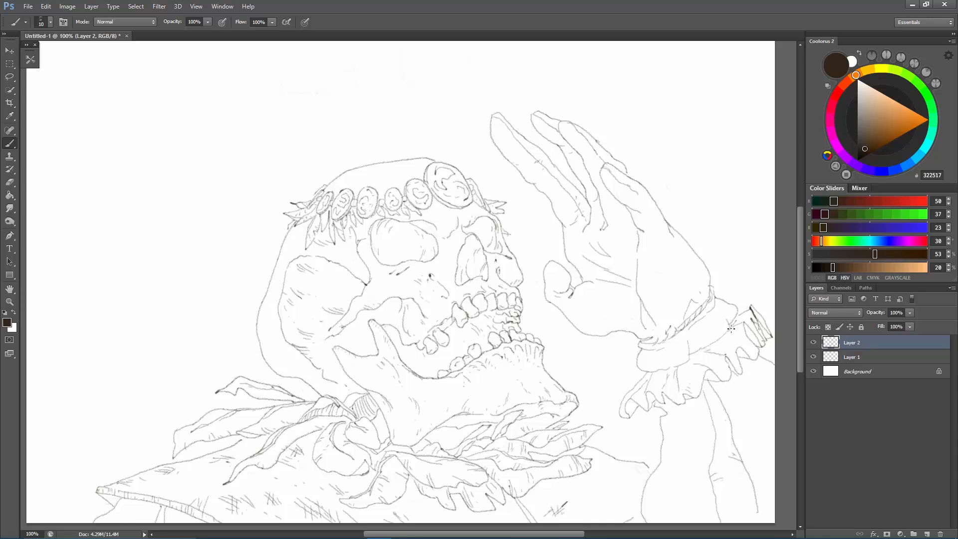
Add contour lines along the outer side of the palm and small fold strokes on the cuff.
drag(720, 343, 739, 339)
drag(639, 196, 695, 309)
mouse_move(623, 205)
mouse_down()
mouse_move(629, 220)
mouse_move(618, 231)
mouse_up()
Add fold and shading strokes to the sleeve below the cuff.
drag(666, 459, 674, 465)
mouse_move(741, 416)
mouse_down()
mouse_move(739, 442)
mouse_move(745, 428)
mouse_up()
drag(748, 362, 773, 394)
drag(751, 361, 769, 372)
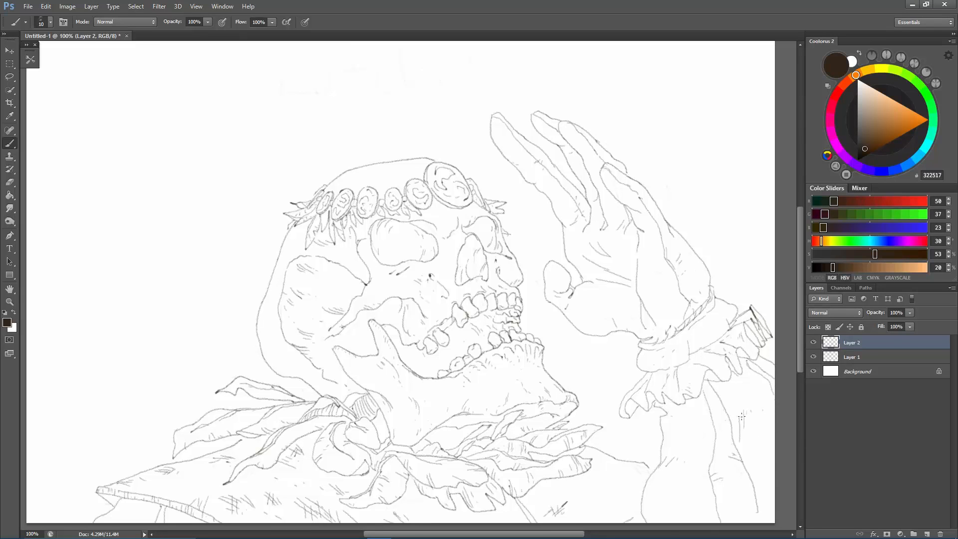
drag(734, 489, 727, 498)
drag(731, 501, 723, 522)
mouse_move(742, 516)
mouse_down()
mouse_move(713, 482)
mouse_move(760, 522)
mouse_up()
Draw a small leaf behind the base of the skull and lighten the heavy strokes on the cuff and garment.
mouse_move(286, 380)
mouse_down()
mouse_move(295, 392)
mouse_move(277, 387)
mouse_move(318, 398)
mouse_move(288, 390)
mouse_up()
drag(285, 379, 296, 392)
key(e)
drag(751, 309, 761, 321)
key(b)
key(e)
mouse_move(554, 508)
mouse_down()
mouse_move(543, 512)
mouse_move(567, 501)
mouse_up()
key(b)
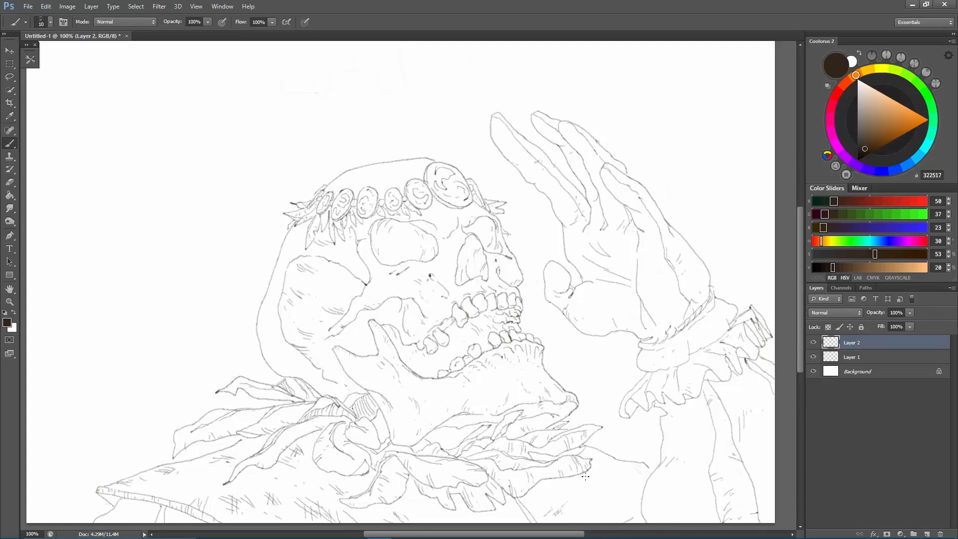
Draw the garment's fold line beside the sleeve, mark its shoulder edge and hatch the lower collar leaf.
drag(653, 472, 634, 519)
drag(594, 449, 617, 461)
mouse_move(416, 478)
mouse_down()
mouse_move(425, 494)
mouse_move(434, 488)
mouse_up()
Refine the temple outline and add short texture strokes along the back of the skull.
drag(286, 272, 283, 285)
key(e)
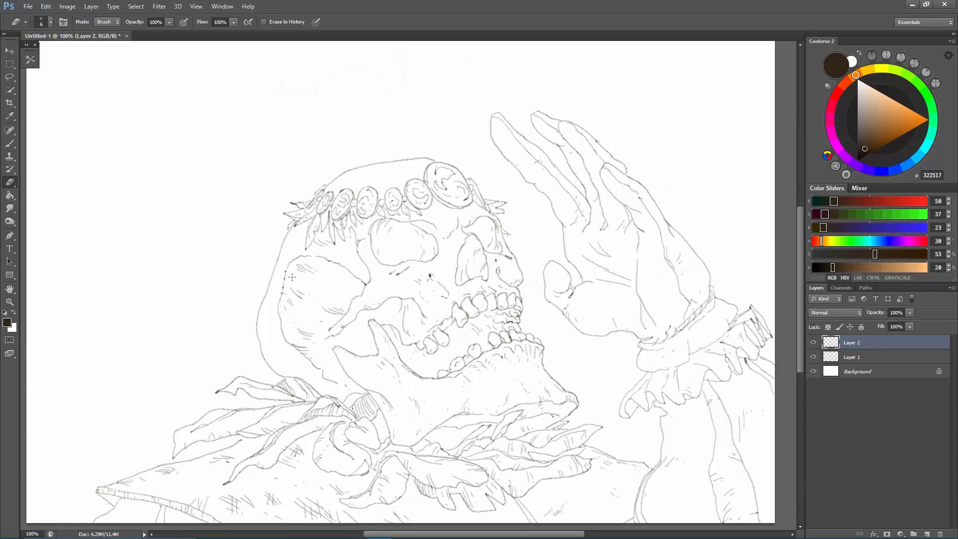
key(b)
mouse_move(258, 317)
mouse_down()
mouse_move(280, 319)
mouse_move(281, 342)
mouse_up()
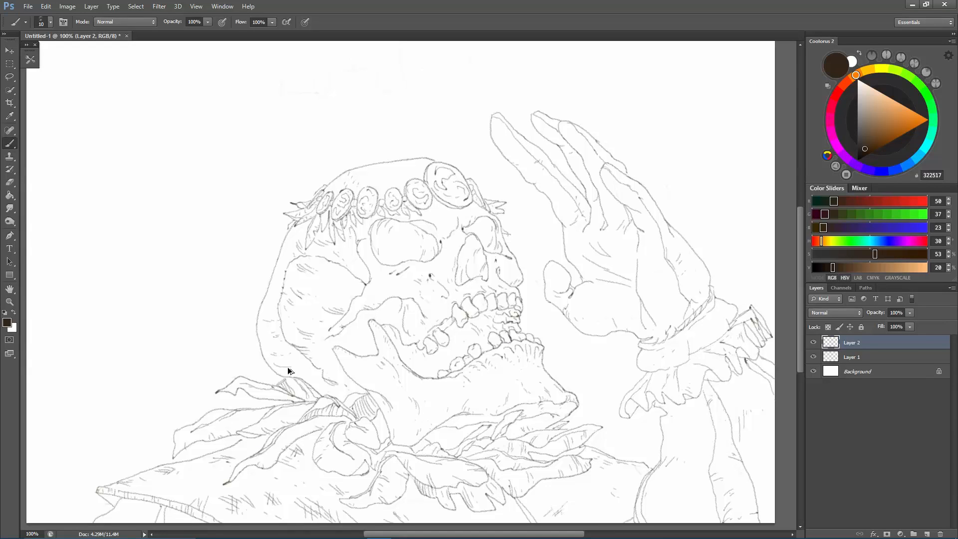
drag(262, 301, 267, 310)
Hatch the shadowed undersides of the collar leaves on both sides of the jaw.
mouse_move(237, 454)
mouse_down()
mouse_move(248, 451)
mouse_move(245, 435)
mouse_up()
drag(247, 432, 253, 437)
drag(255, 434, 257, 437)
mouse_move(359, 473)
mouse_down()
mouse_move(364, 464)
mouse_move(369, 474)
mouse_move(339, 499)
mouse_up()
mouse_move(461, 457)
mouse_down()
mouse_move(502, 439)
mouse_move(512, 456)
mouse_move(517, 443)
mouse_move(520, 455)
mouse_move(546, 453)
mouse_move(570, 431)
mouse_move(575, 447)
mouse_move(600, 429)
mouse_up()
mouse_move(442, 499)
mouse_down()
mouse_move(466, 485)
mouse_move(479, 504)
mouse_move(478, 494)
mouse_move(500, 494)
mouse_move(483, 483)
mouse_move(491, 496)
mouse_up()
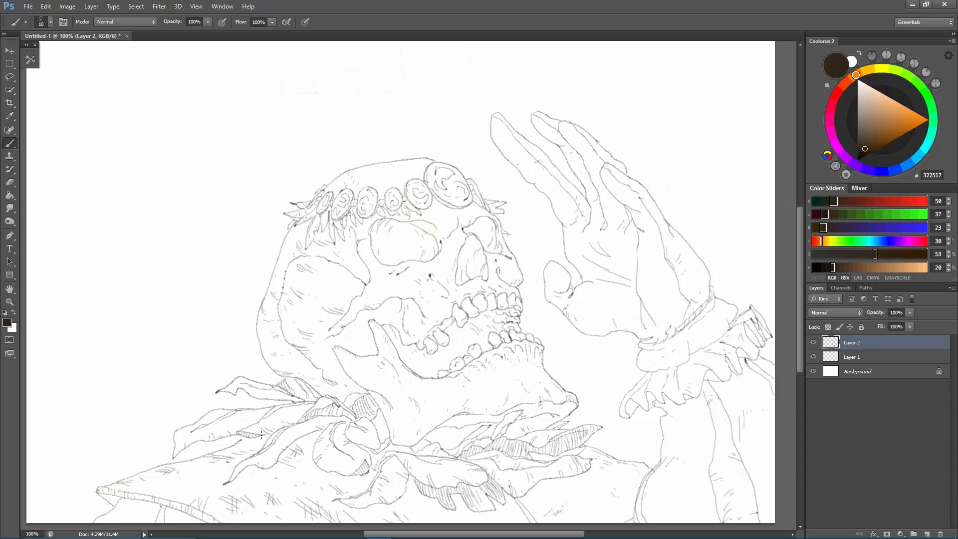
Add short shading strokes to the cheekbone, the far eye socket and the joints of the fingers.
drag(380, 310, 395, 307)
drag(473, 230, 494, 219)
drag(589, 156, 595, 152)
Hide Layer 1 and draw a large heart behind the skull and two smaller hearts above the raised hand.
click(813, 357)
drag(208, 173, 234, 224)
drag(208, 172, 233, 209)
mouse_move(593, 75)
mouse_down()
mouse_move(598, 116)
mouse_move(600, 107)
mouse_move(628, 118)
mouse_up()
drag(627, 117, 627, 130)
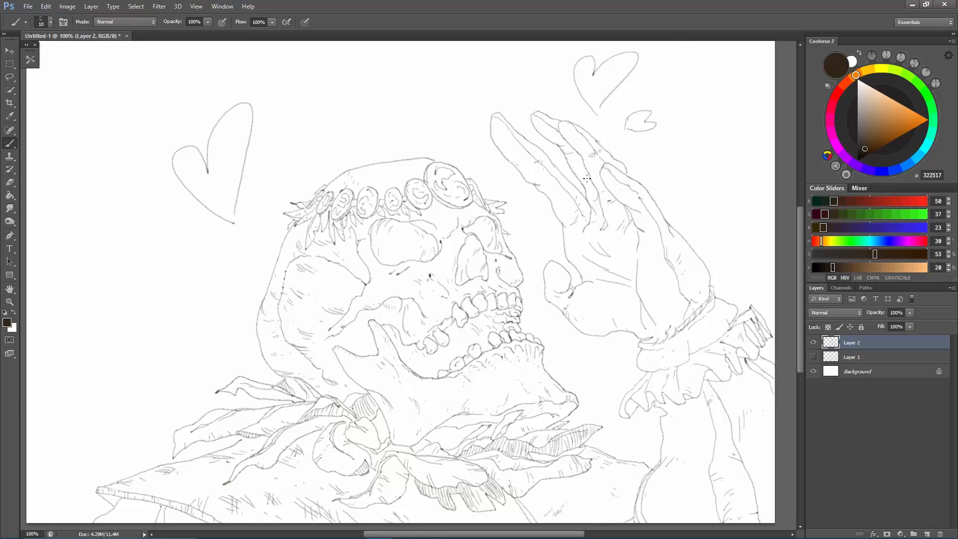